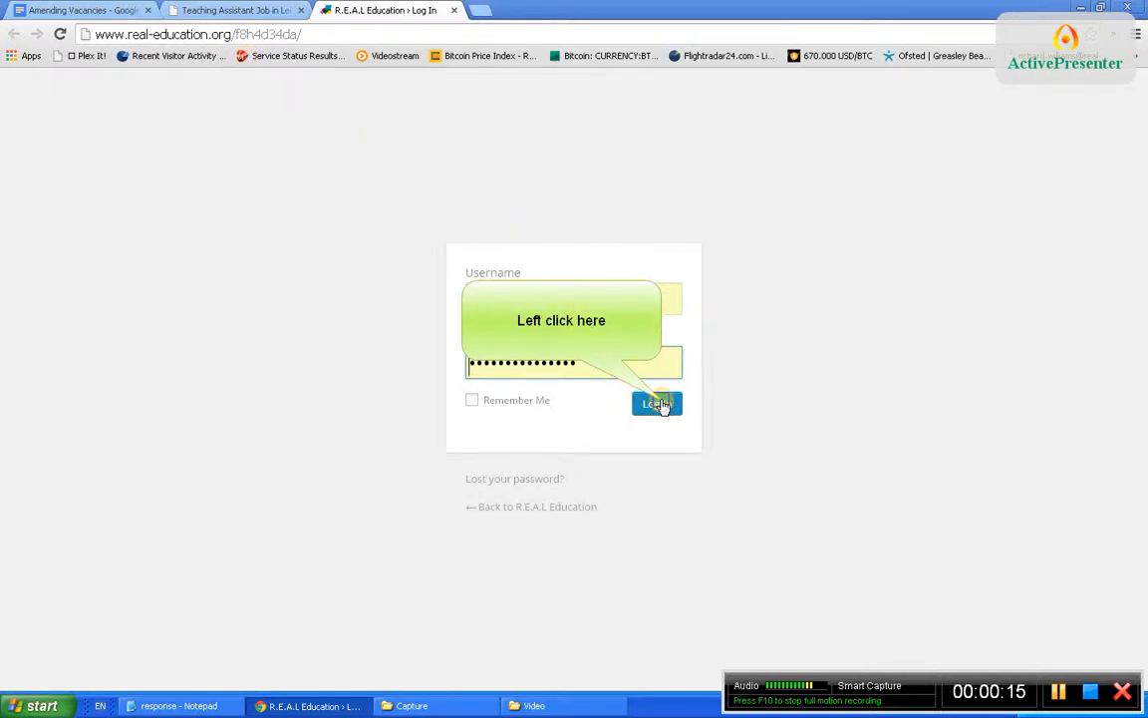
Log in to the site's administration area with the filled-in credentials and open the list of pages
click(658, 404)
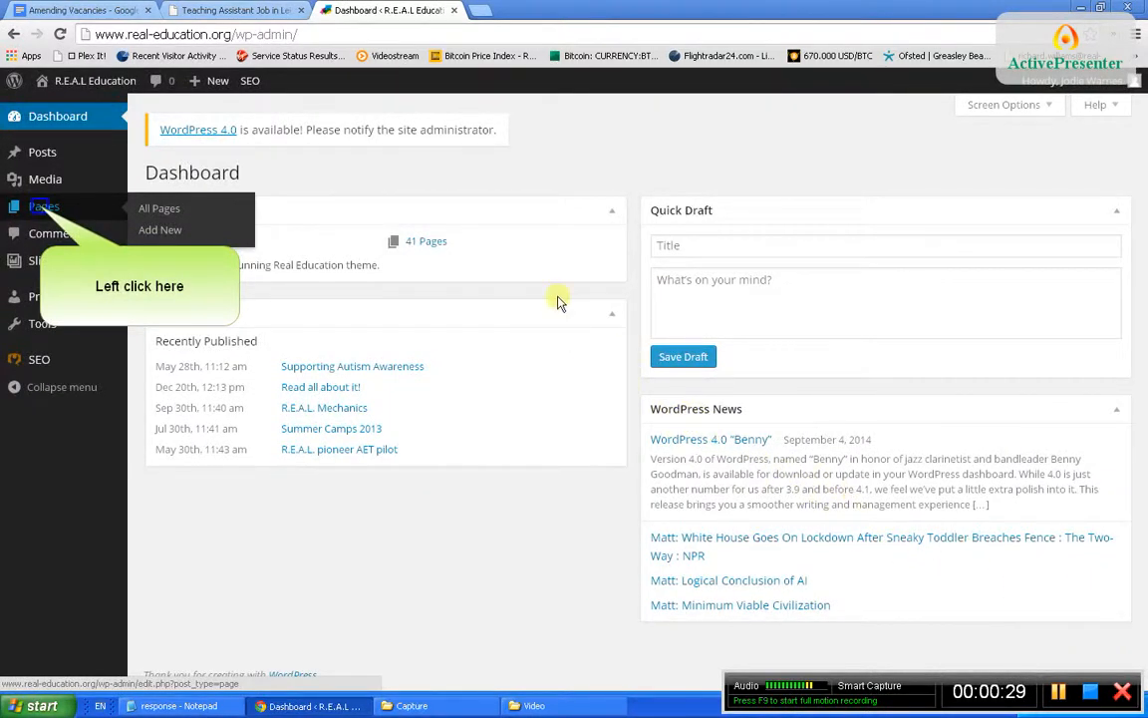
click(42, 209)
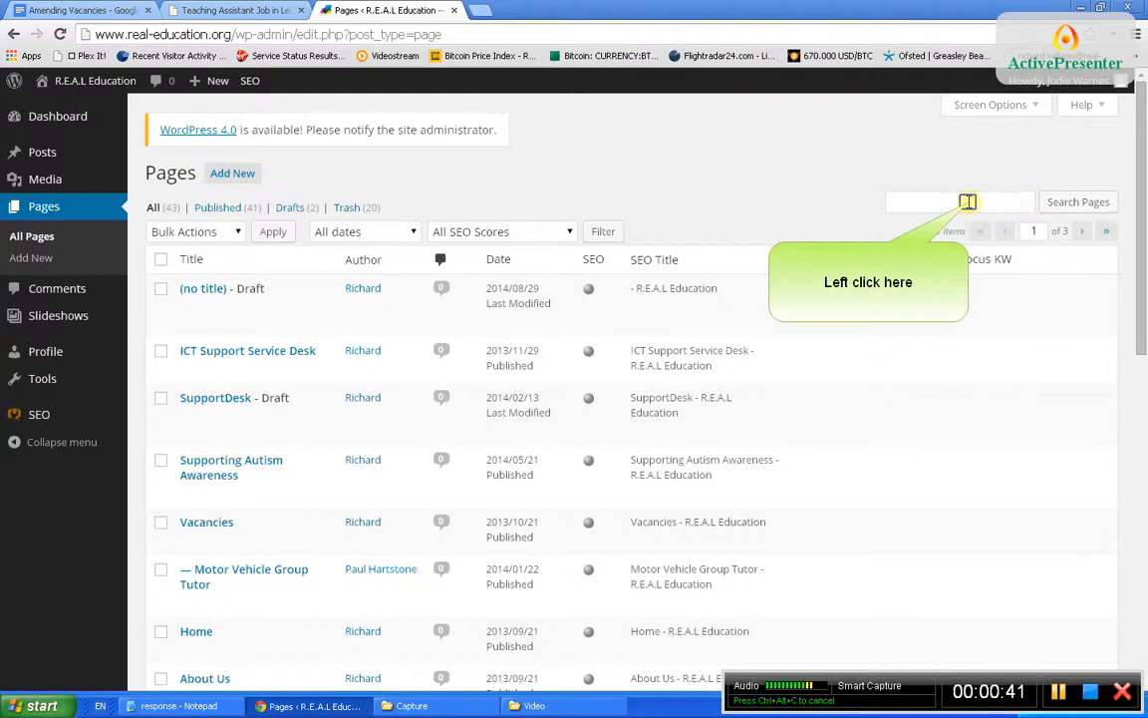
Search the pages for "vacancies" and open the Vacancies page for editing
click(967, 201)
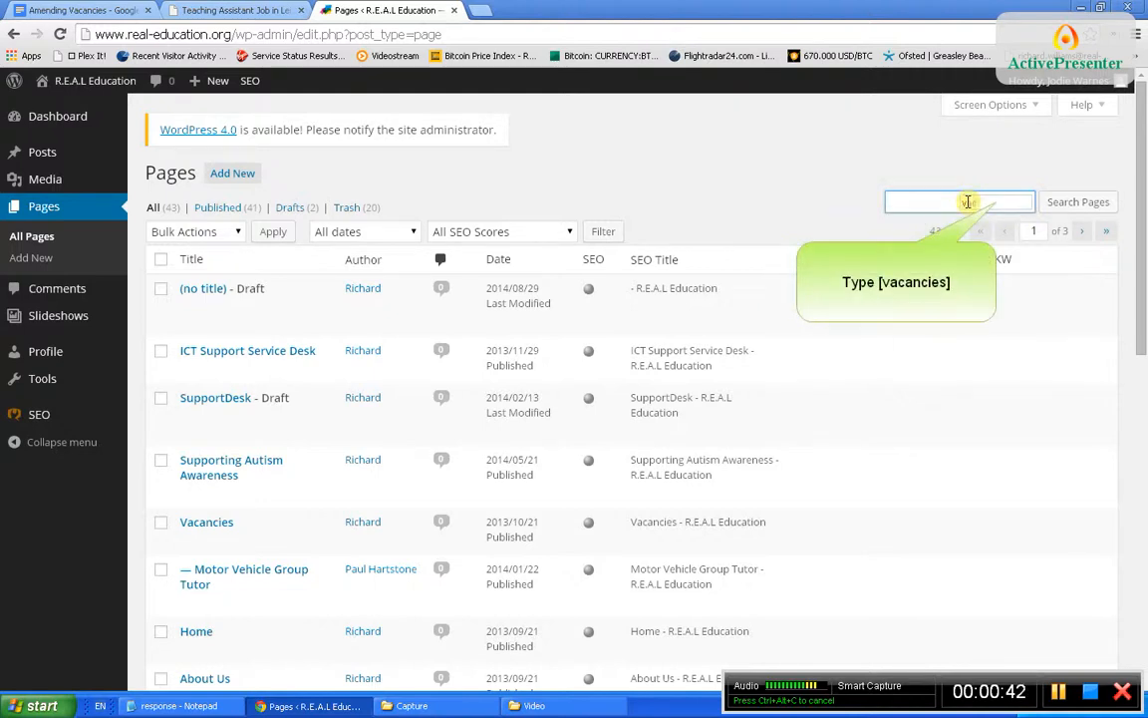
text(vacancies)
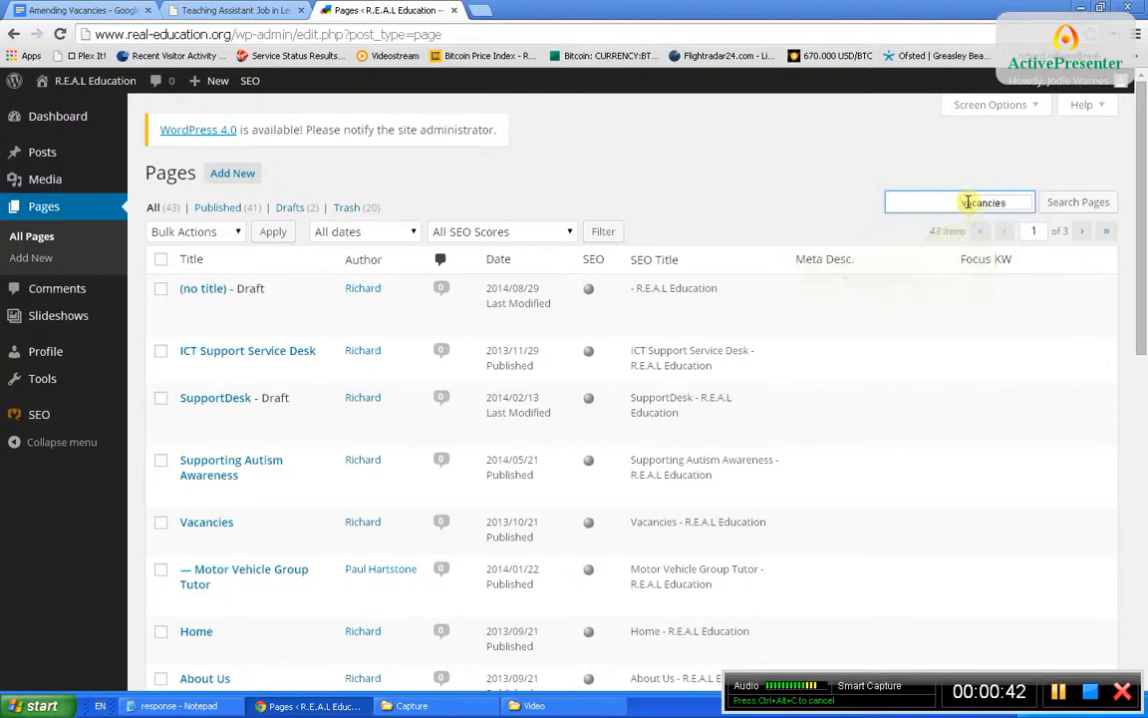
click(1059, 202)
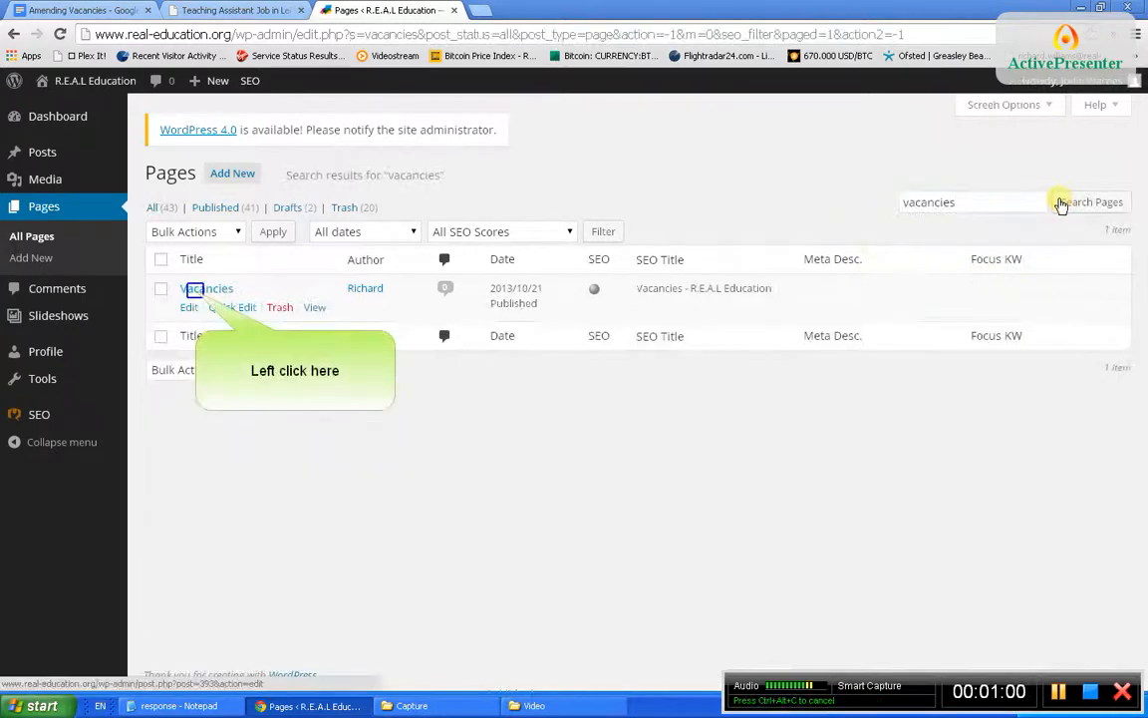
click(195, 290)
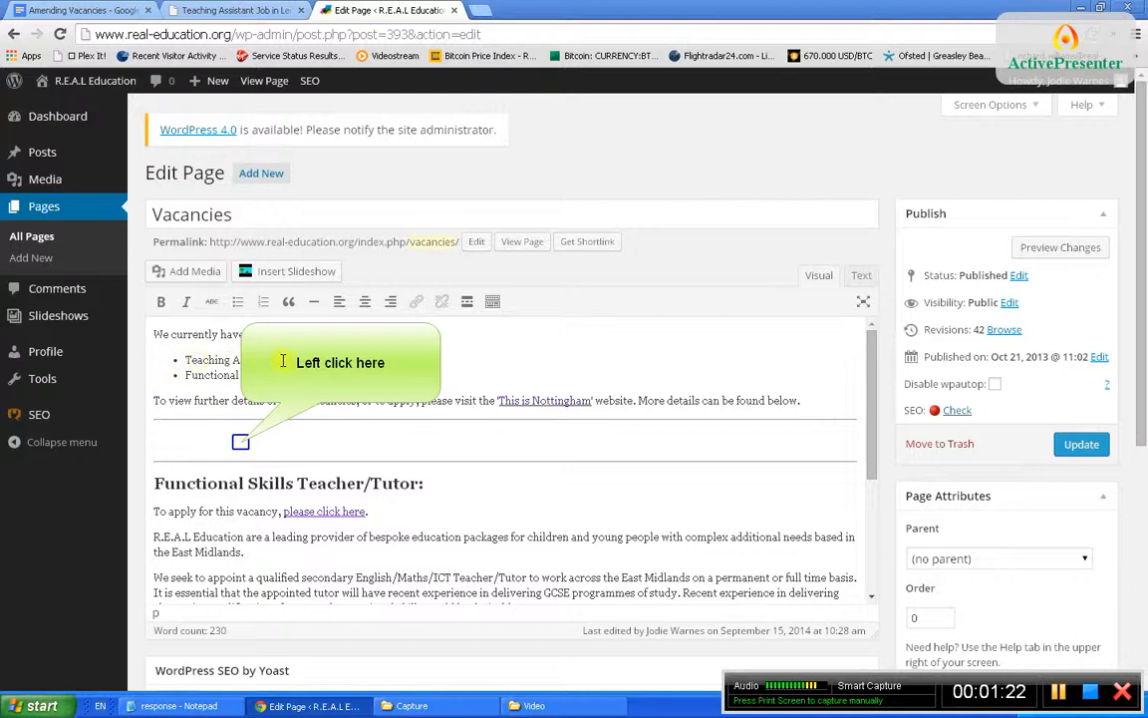
Add the heading "Teaching Assistant:" between the two horizontal lines above Functional Skills Teacher/Tutor and start a new paragraph below it
click(240, 442)
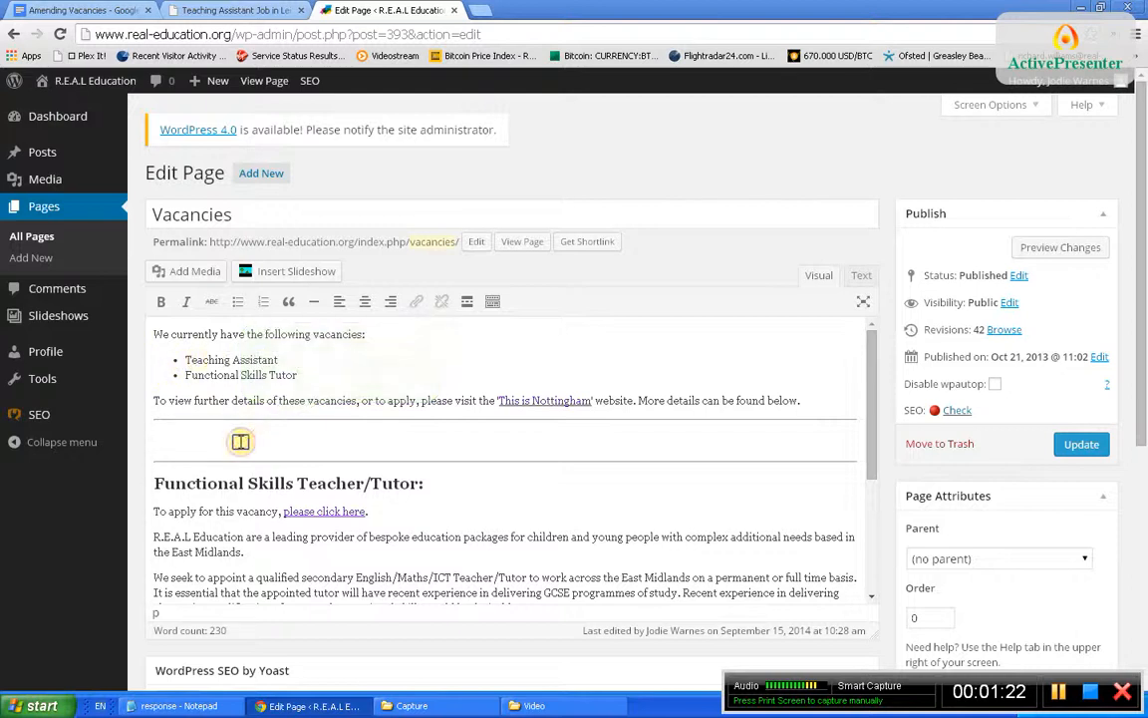
text(Teaching Assis)
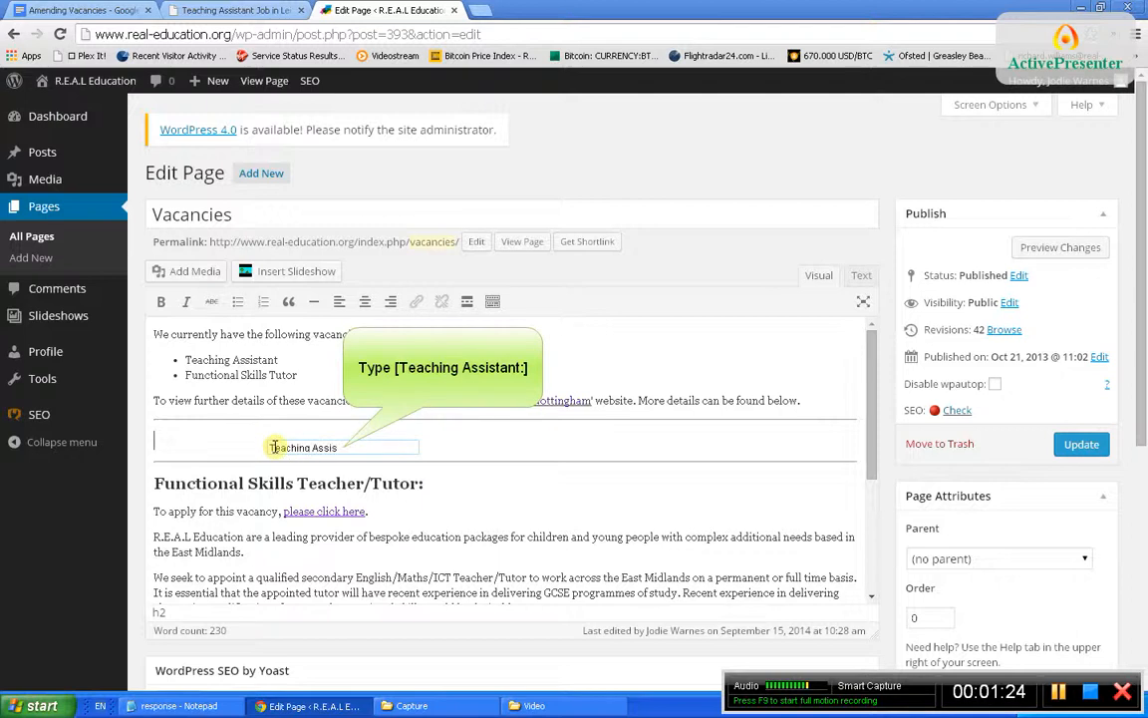
text(tant:)
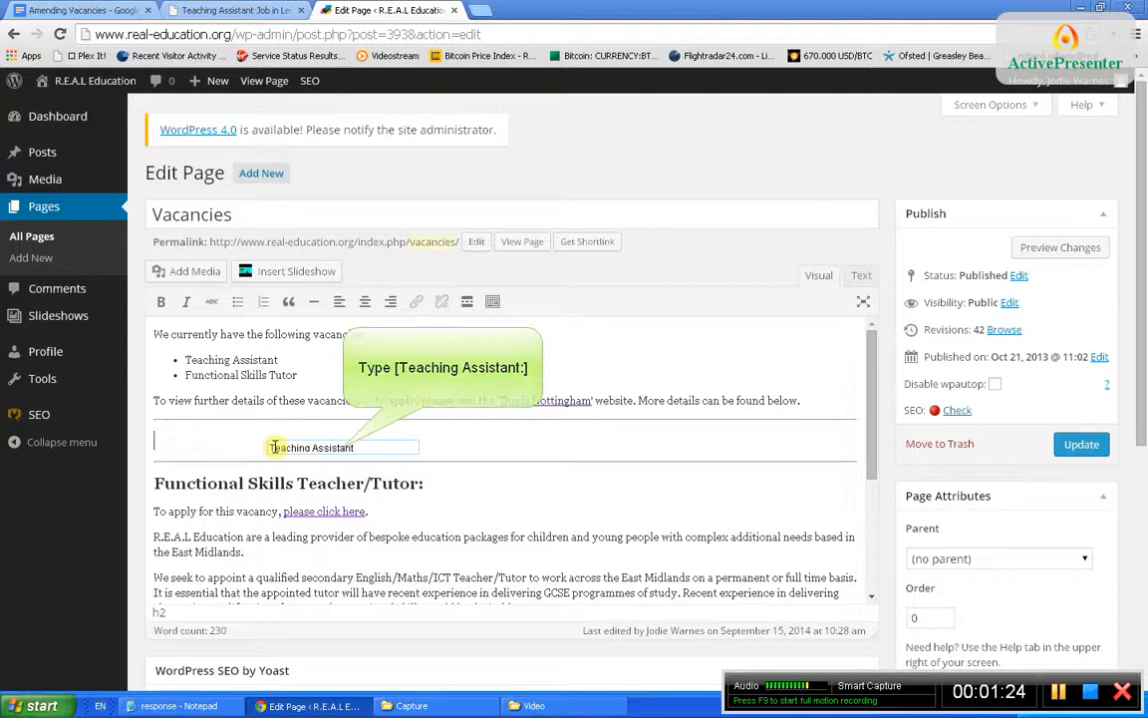
key(Return)
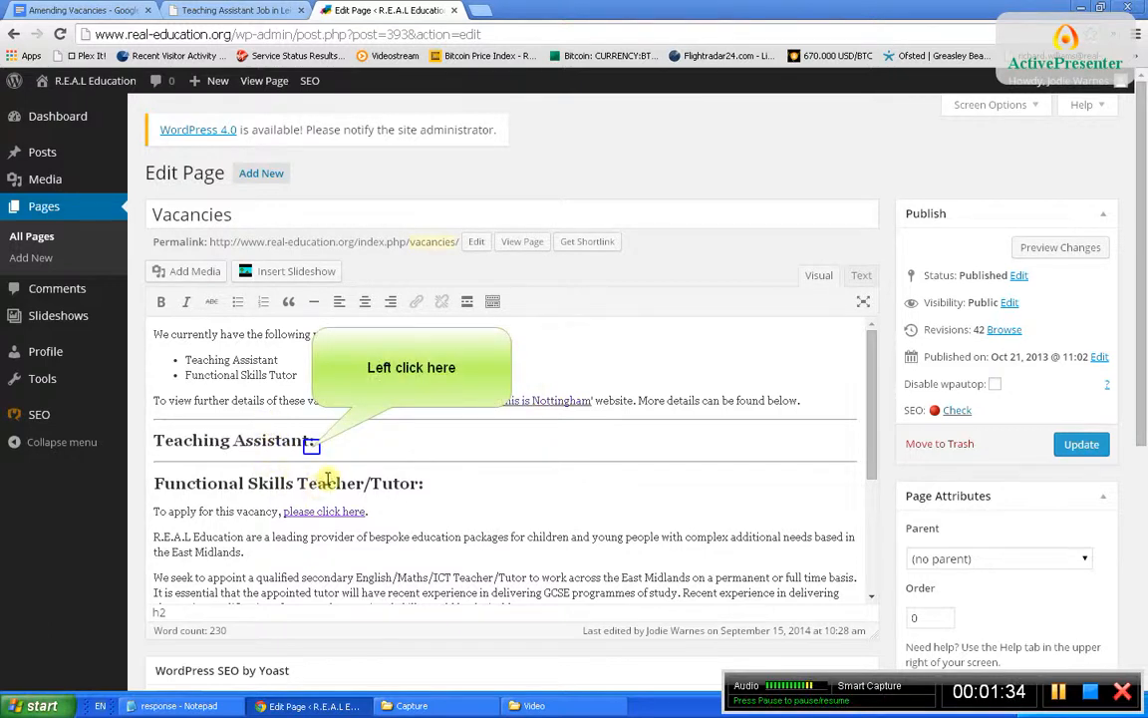
triple_click(311, 446)
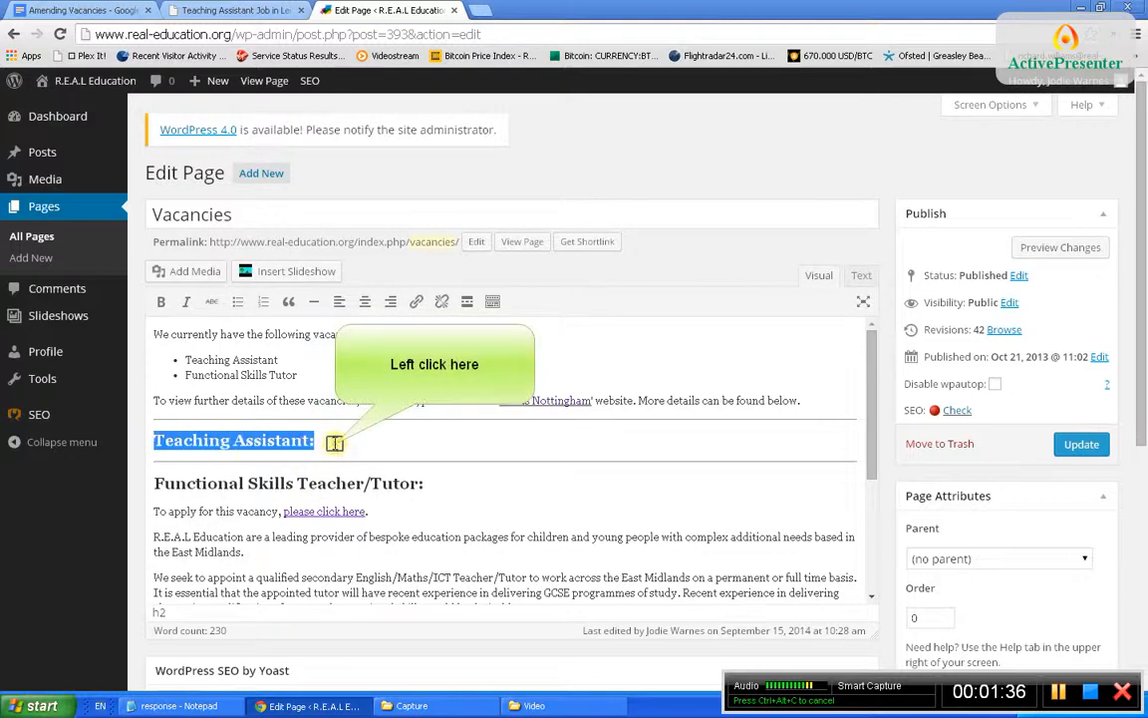
click(335, 443)
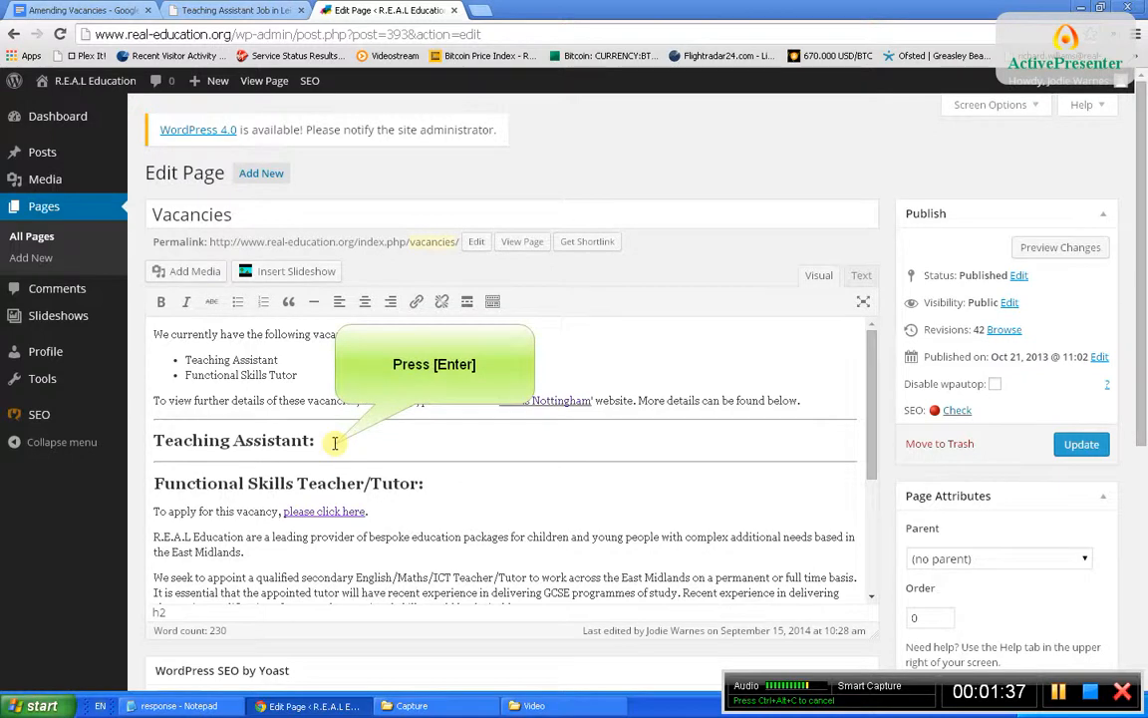
key(Return)
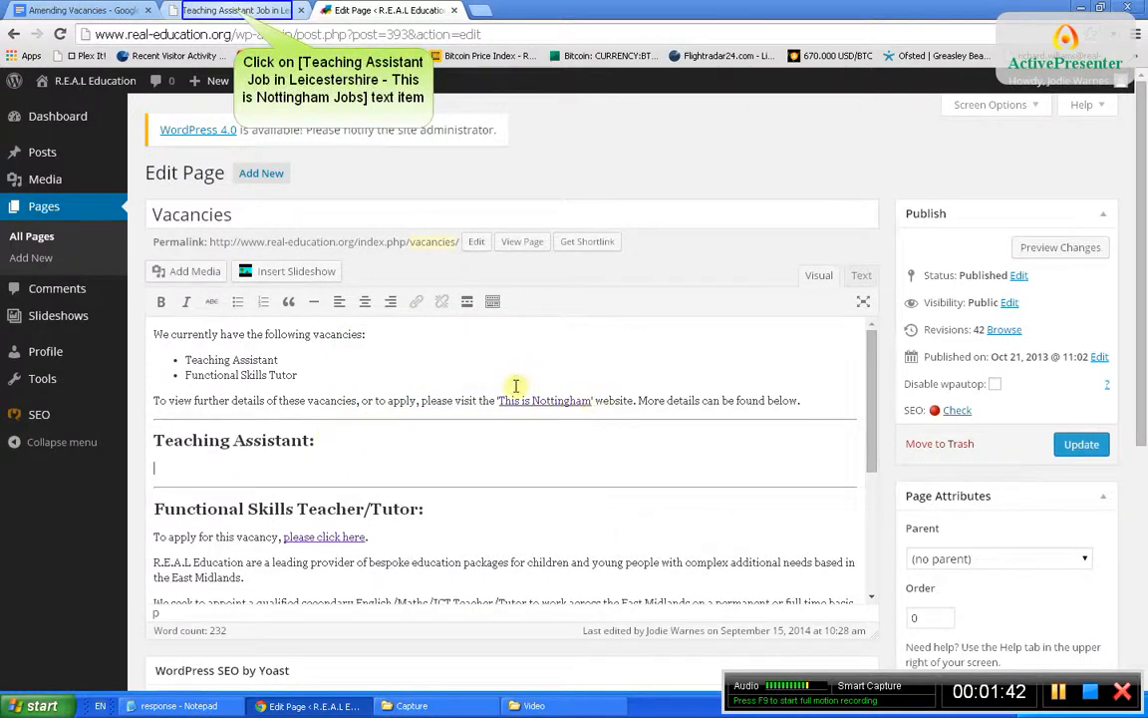
Copy the Teaching Assistant job description from the This is Nottingham advert, from "REAL Education Ltd is a leading provider" to "complex additional needs."
click(228, 10)
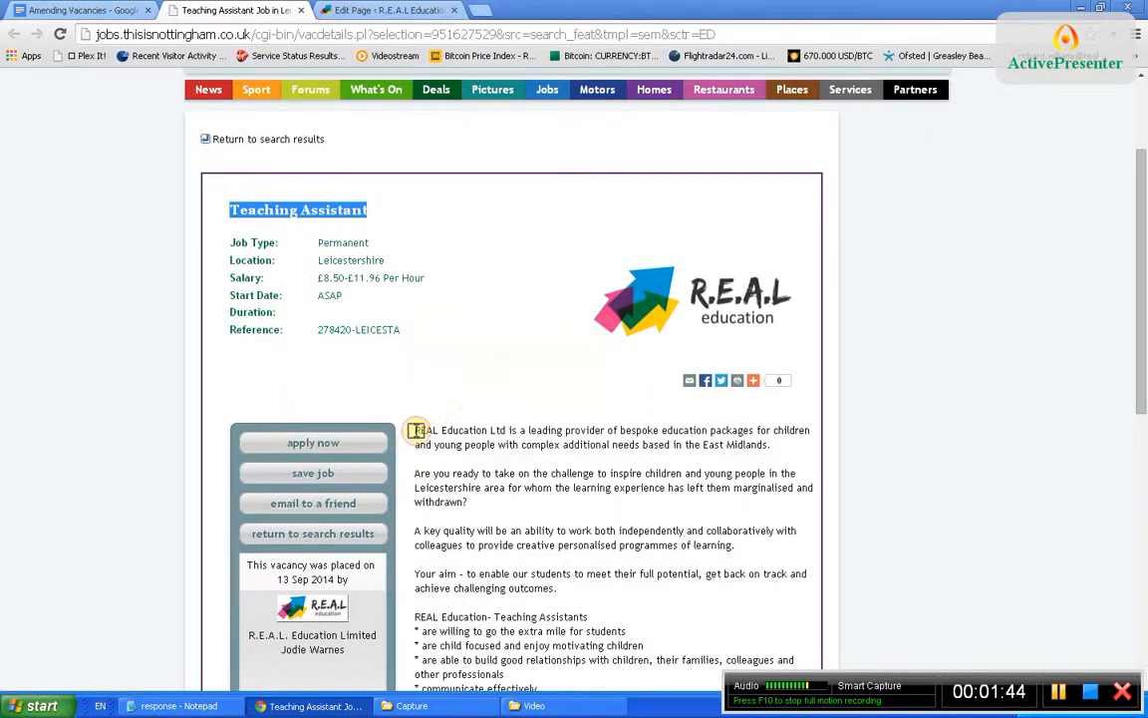
drag(414, 431, 444, 569)
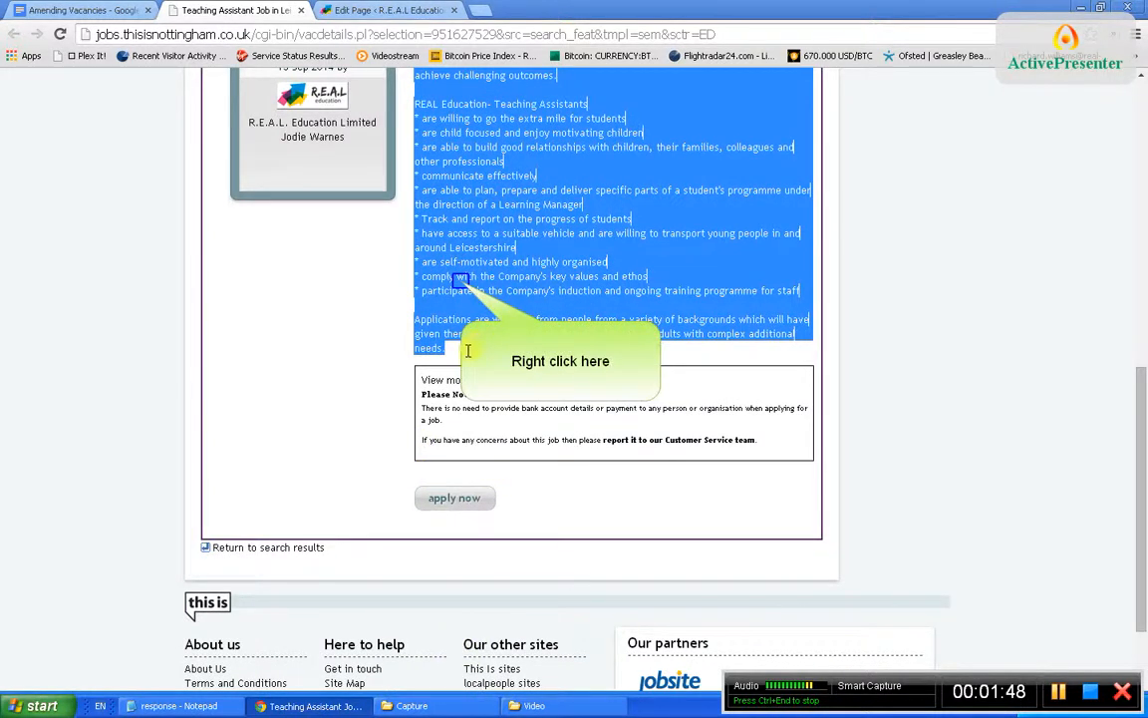
right_click(460, 279)
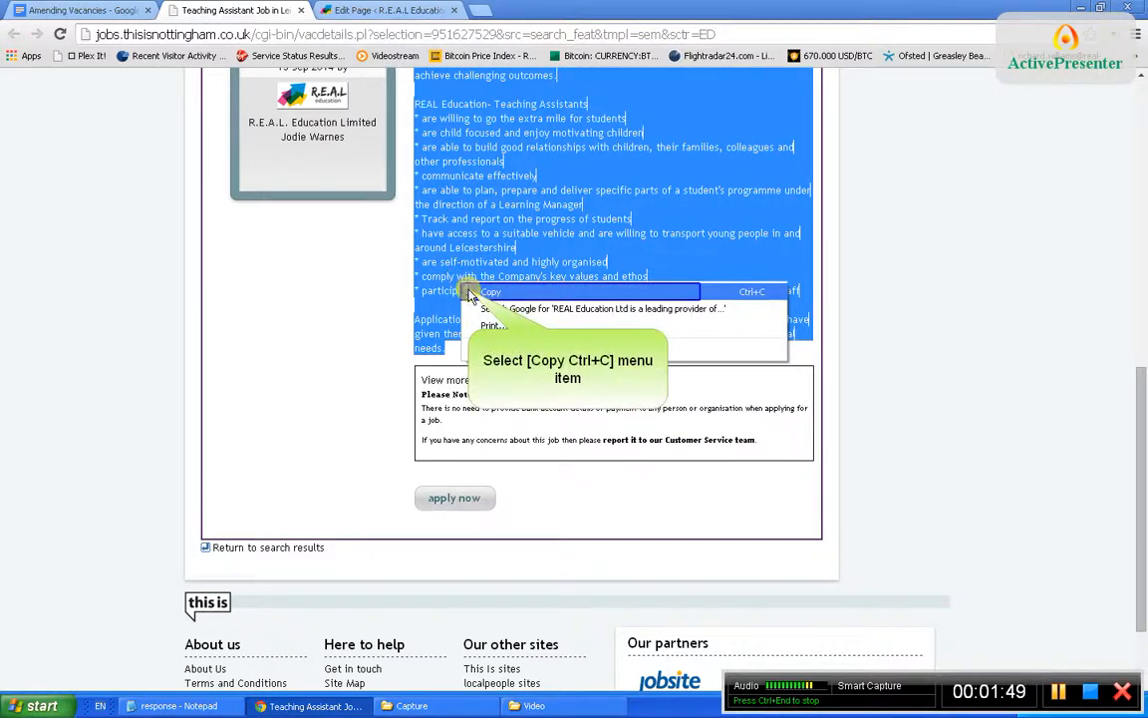
click(488, 293)
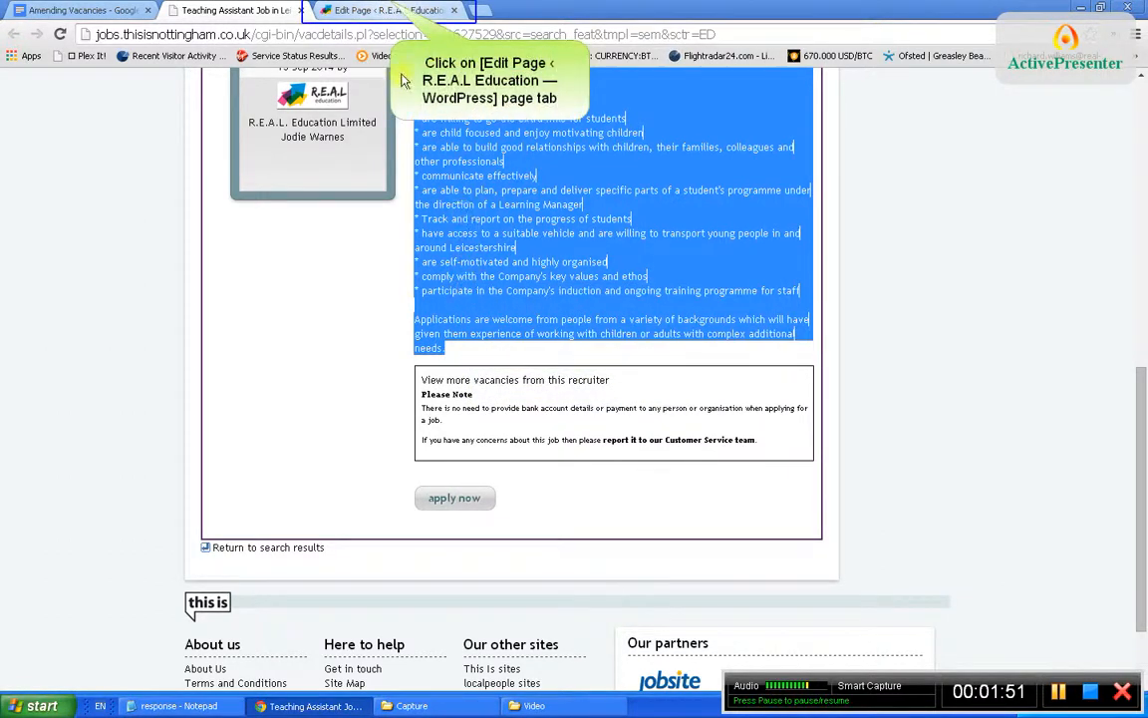
Paste the copied job description into the Vacancies page, in the empty paragraph below the "Teaching Assistant:" heading
click(392, 10)
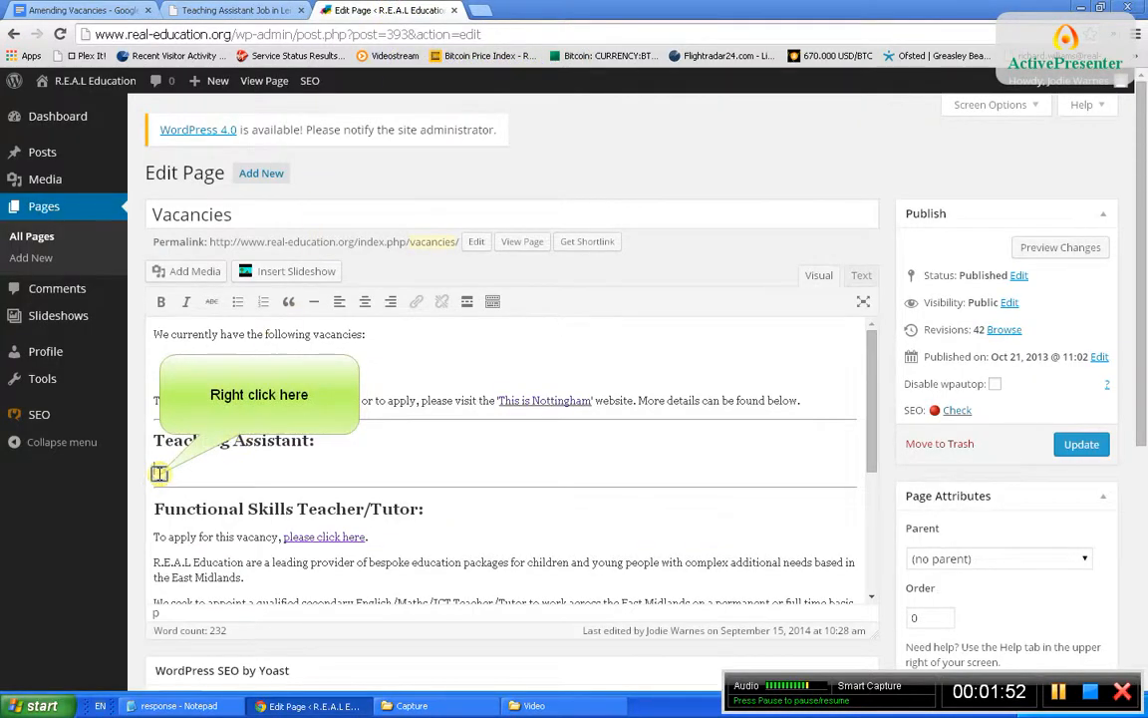
right_click(159, 473)
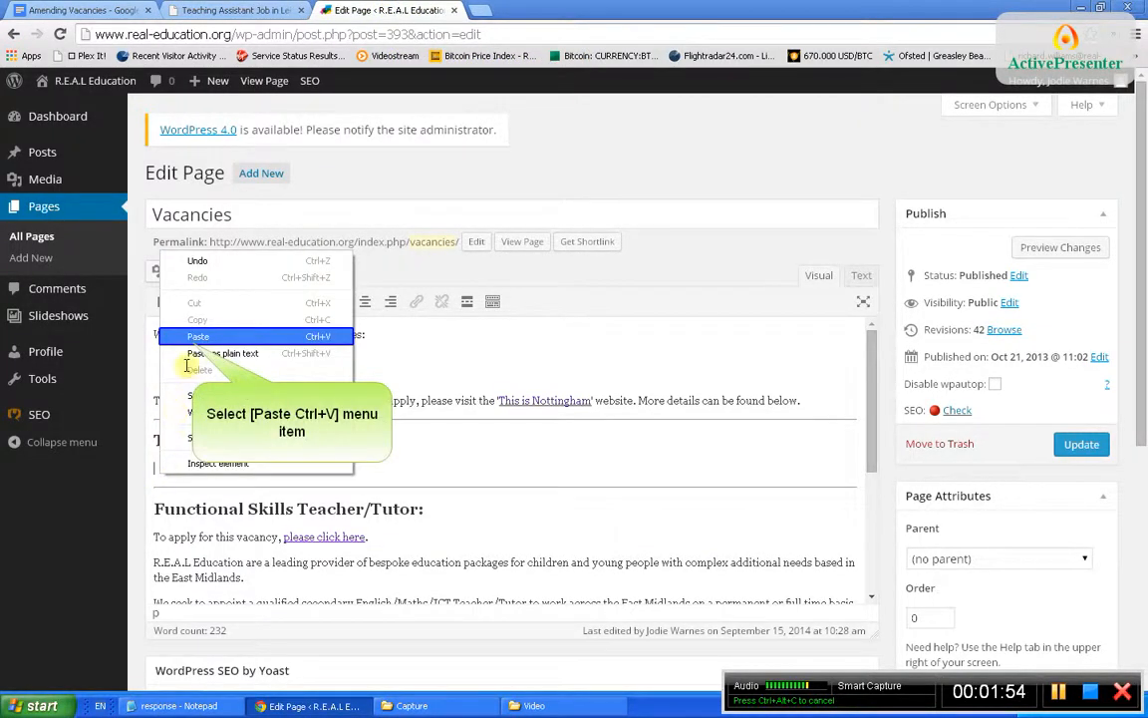
click(196, 337)
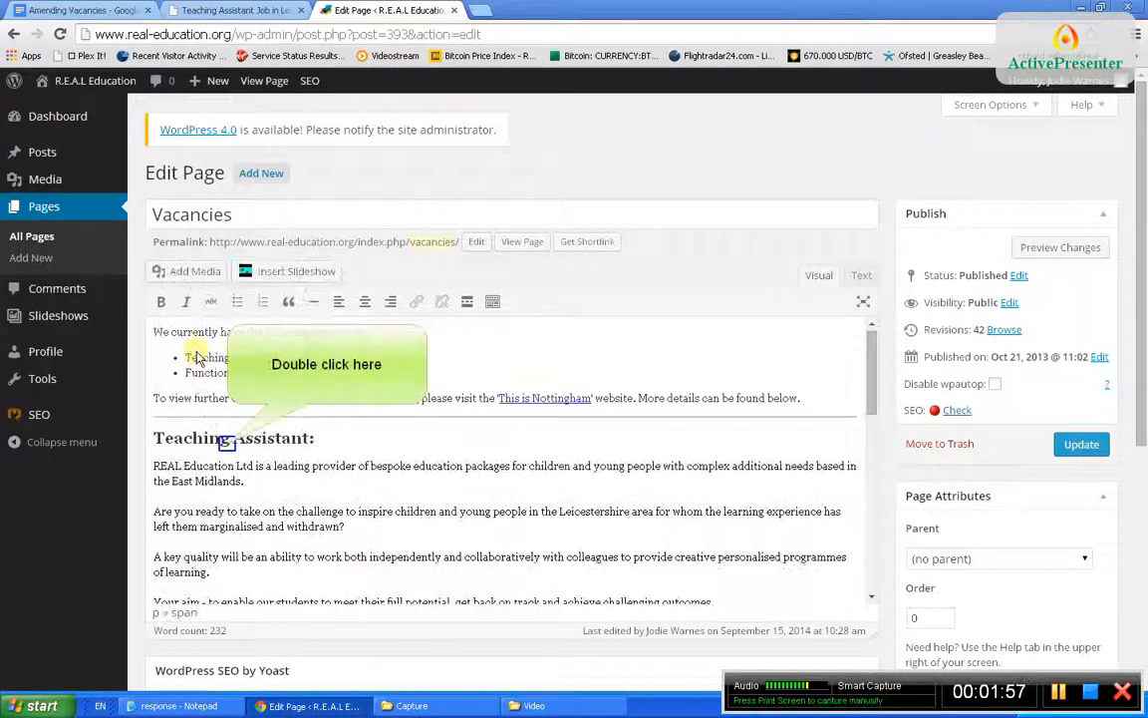
double_click(227, 442)
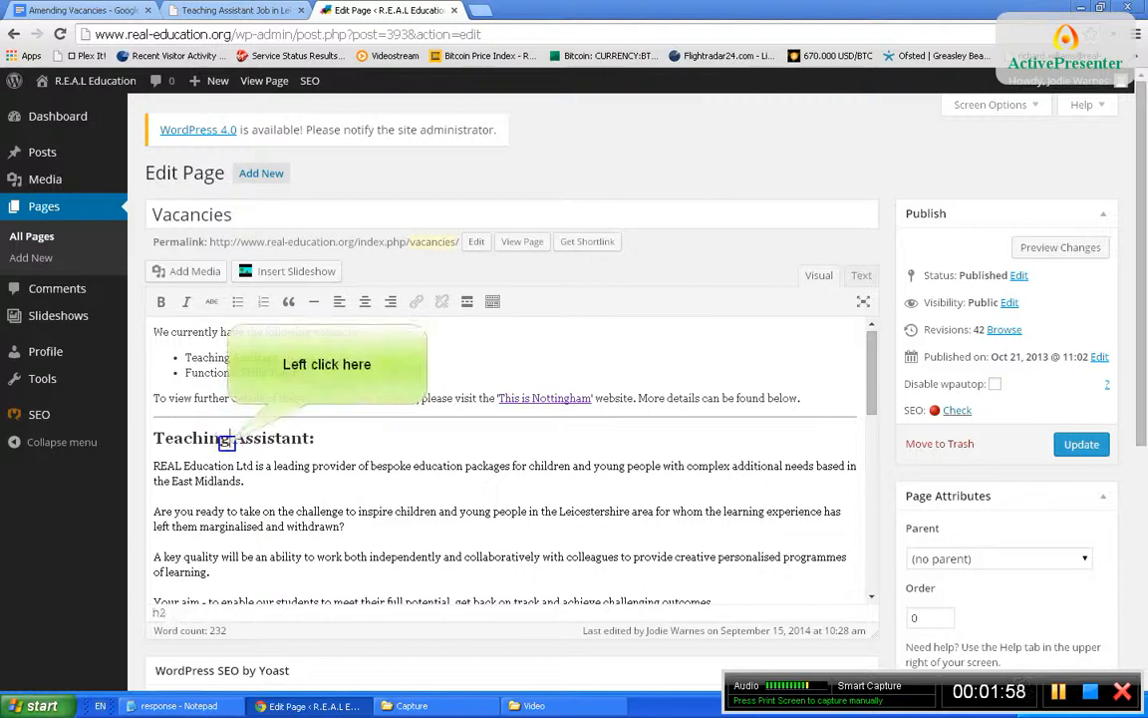
triple_click(227, 441)
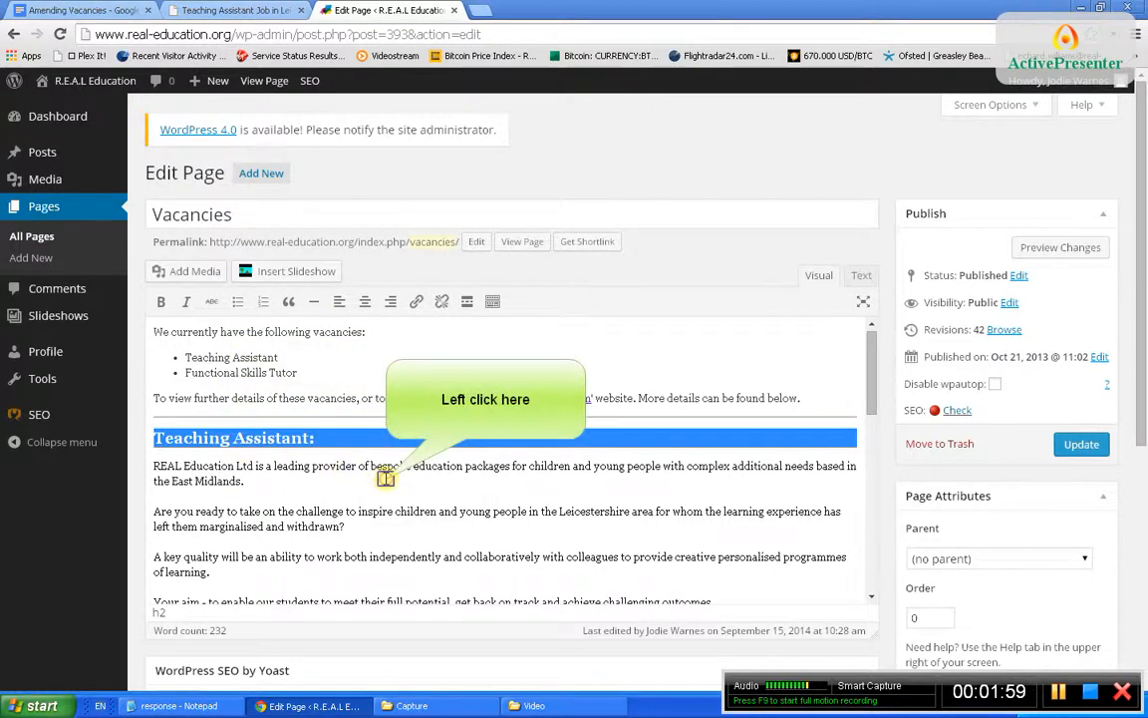
click(386, 478)
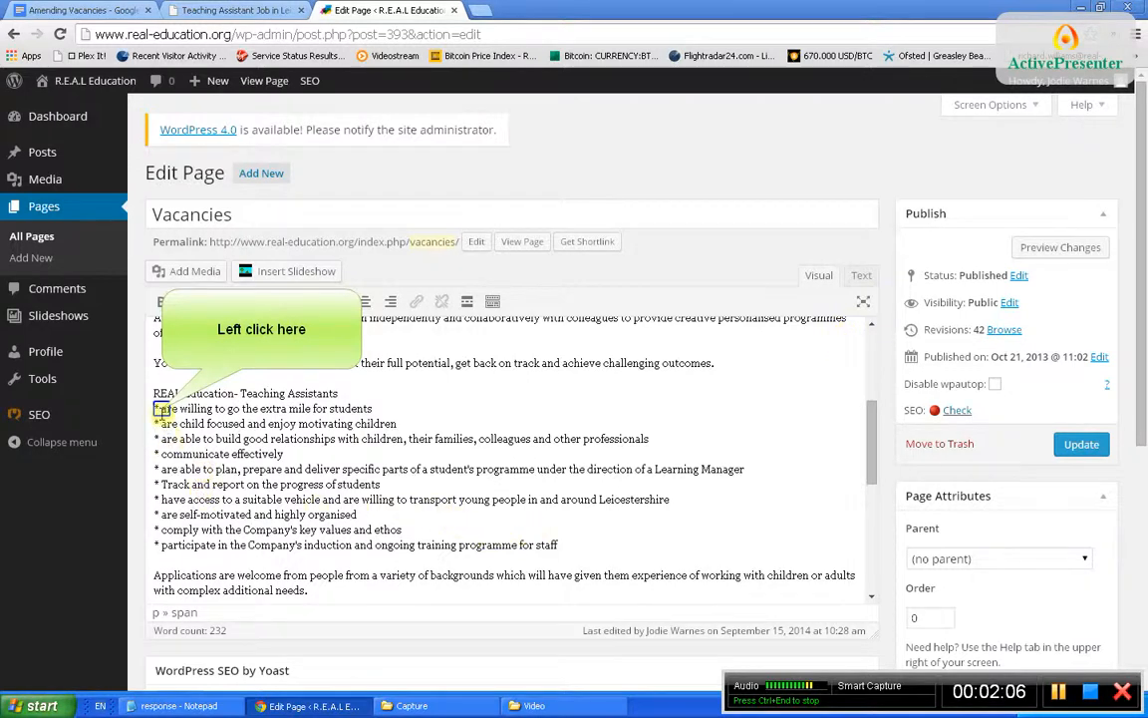
Delete the leading asterisk and space from each requirement line, from "are willing to go the extra mile" to "participate in the Company's induction"
click(160, 409)
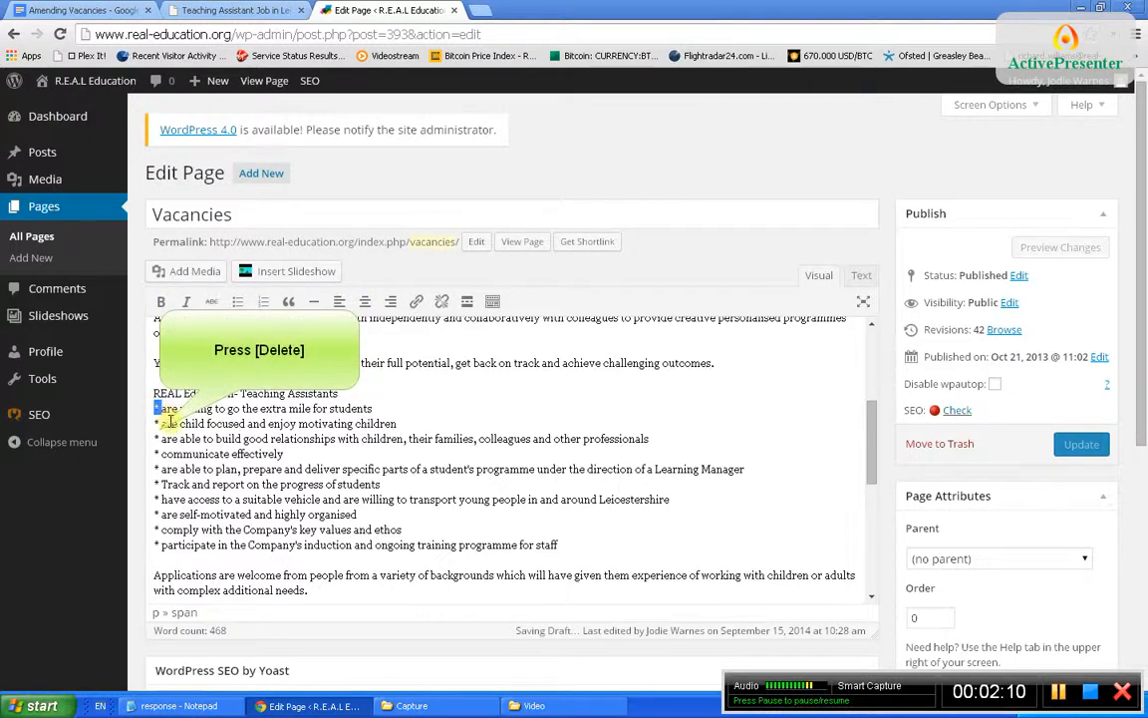
key(Delete)
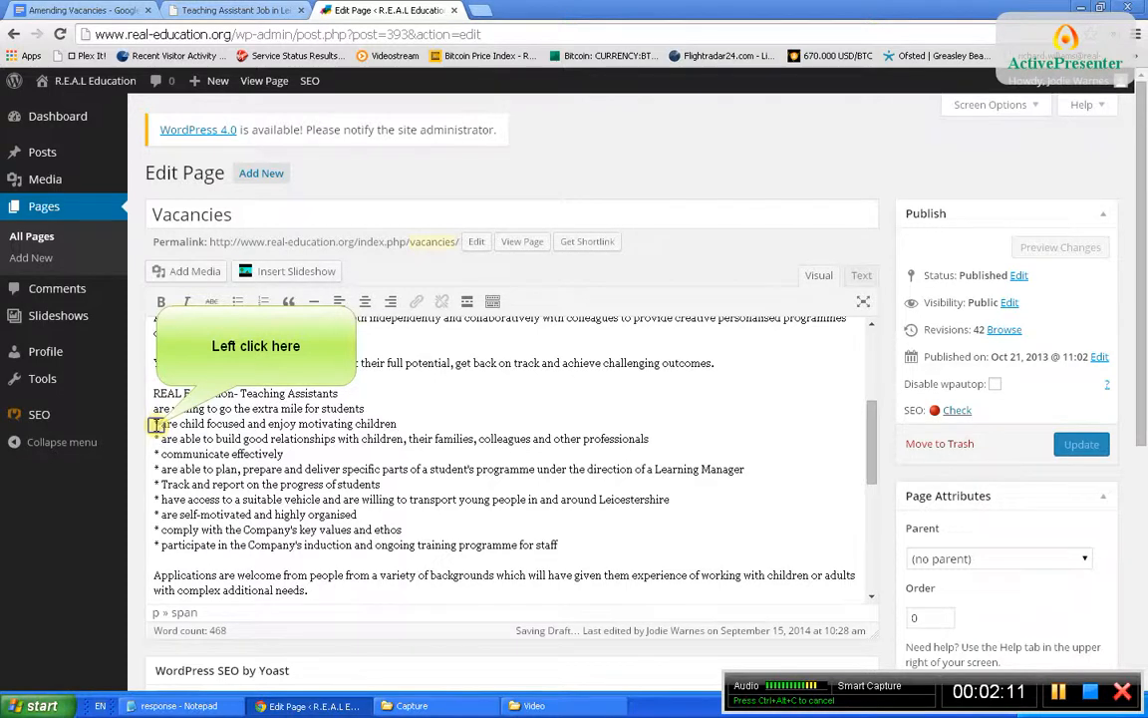
click(157, 423)
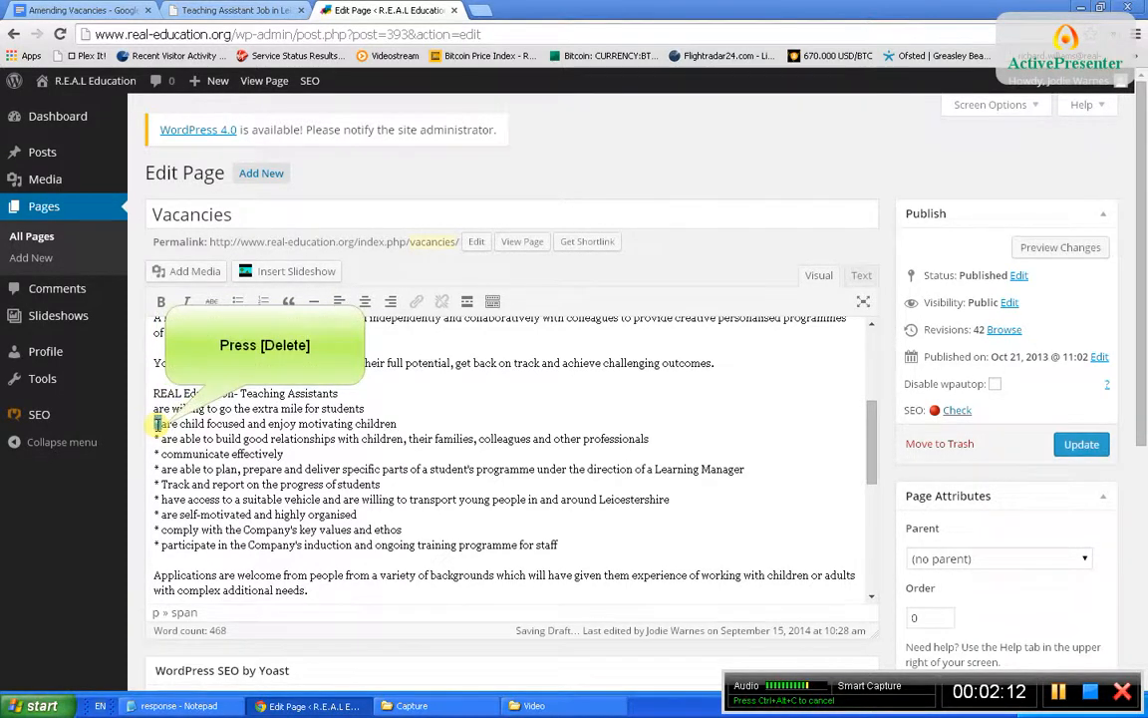
key(Delete)
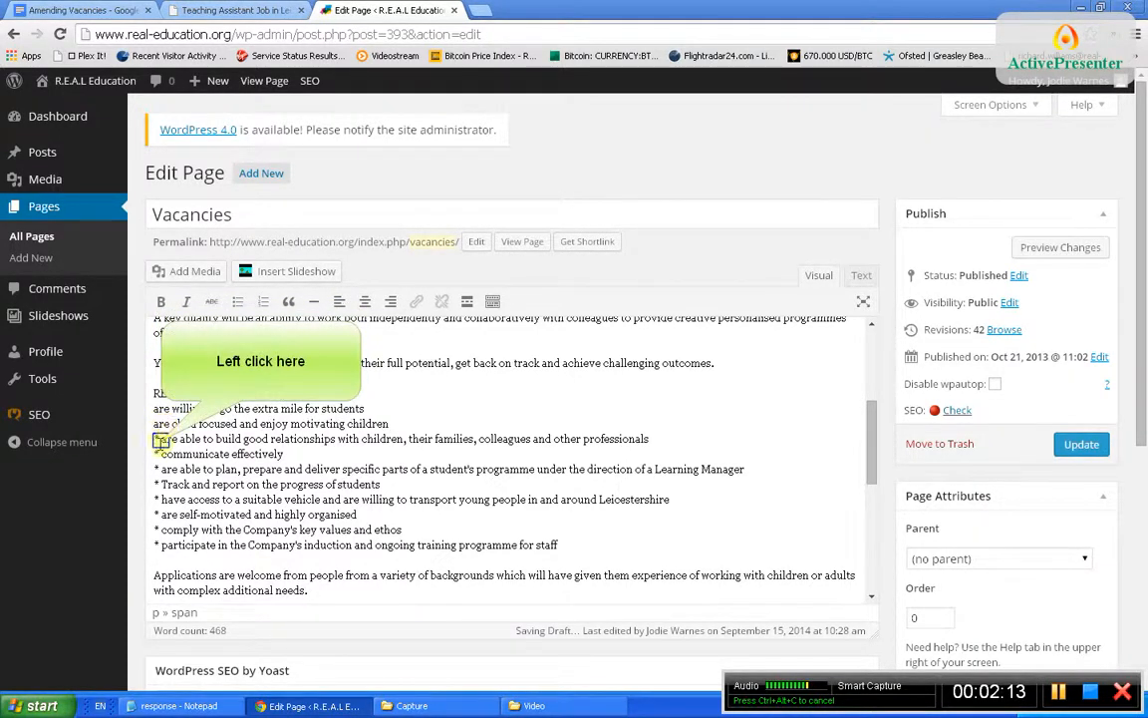
click(156, 438)
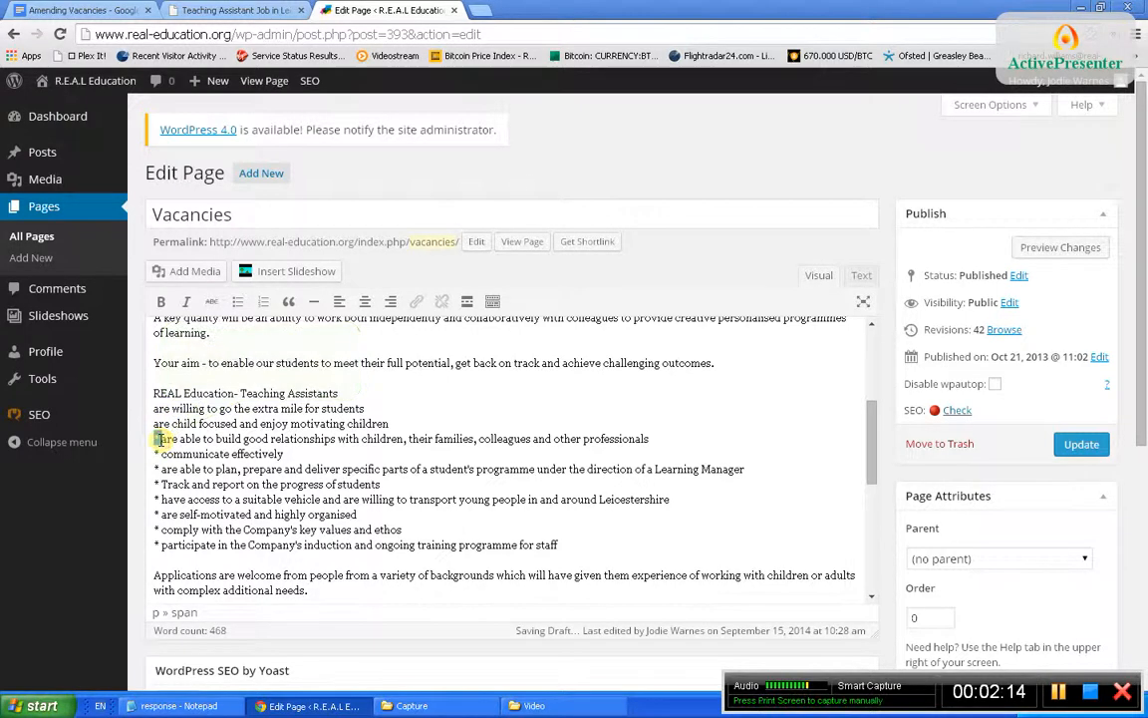
key(Delete)
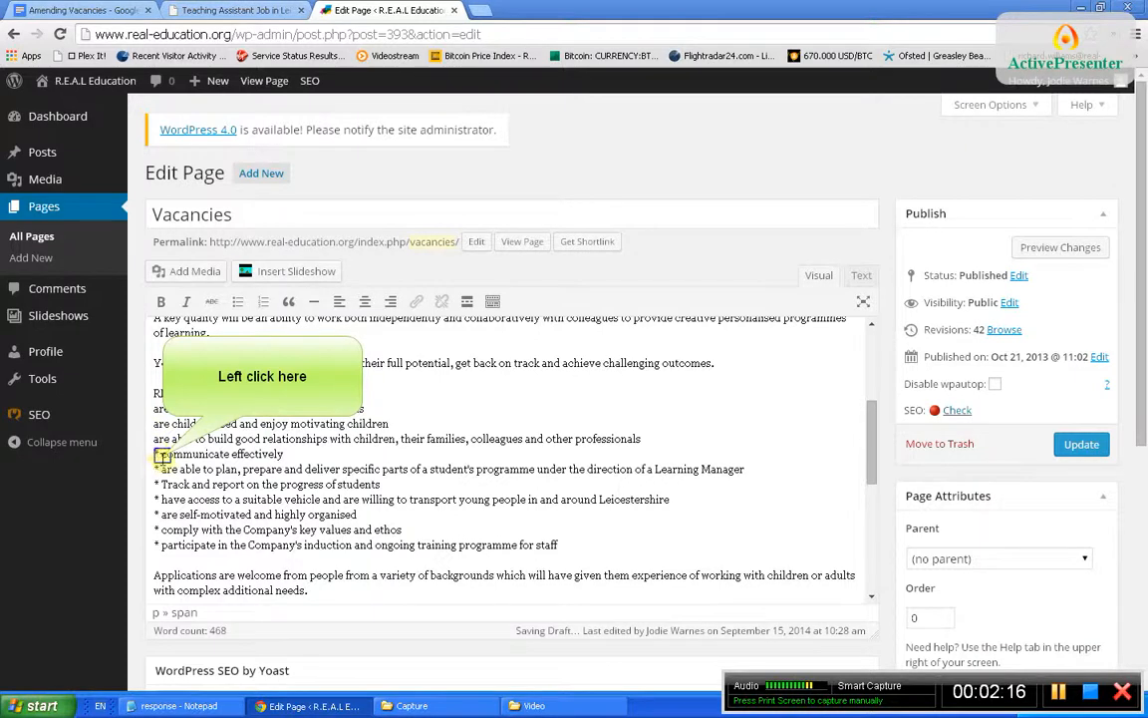
click(158, 455)
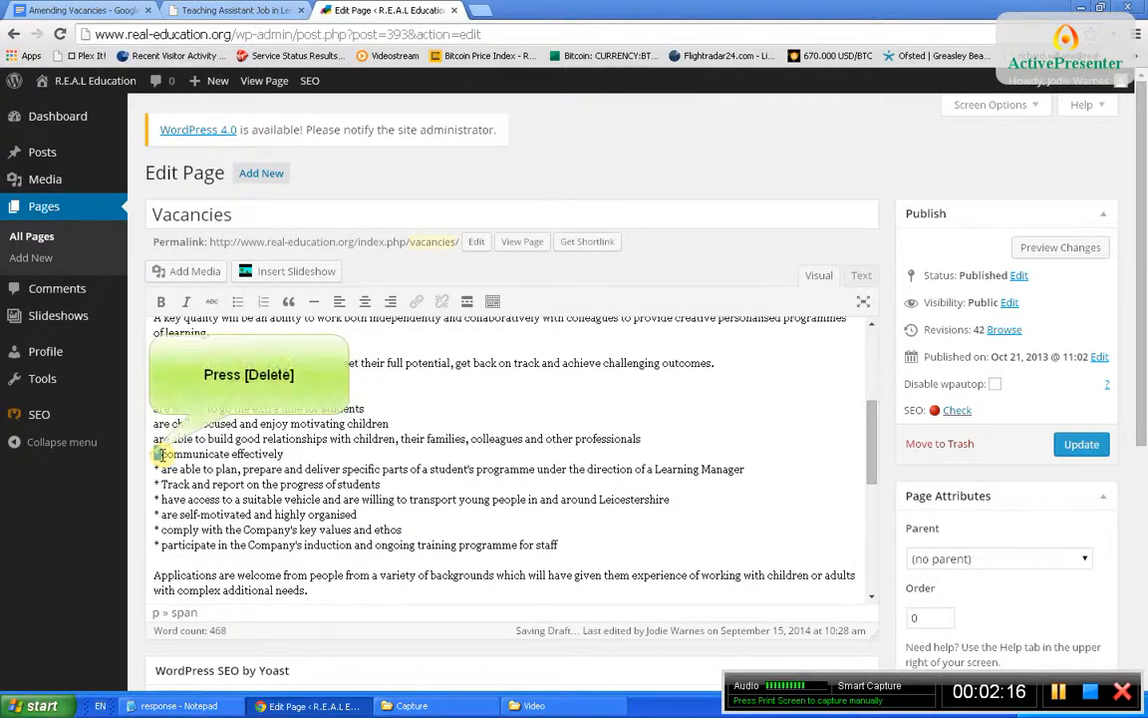
key(Delete)
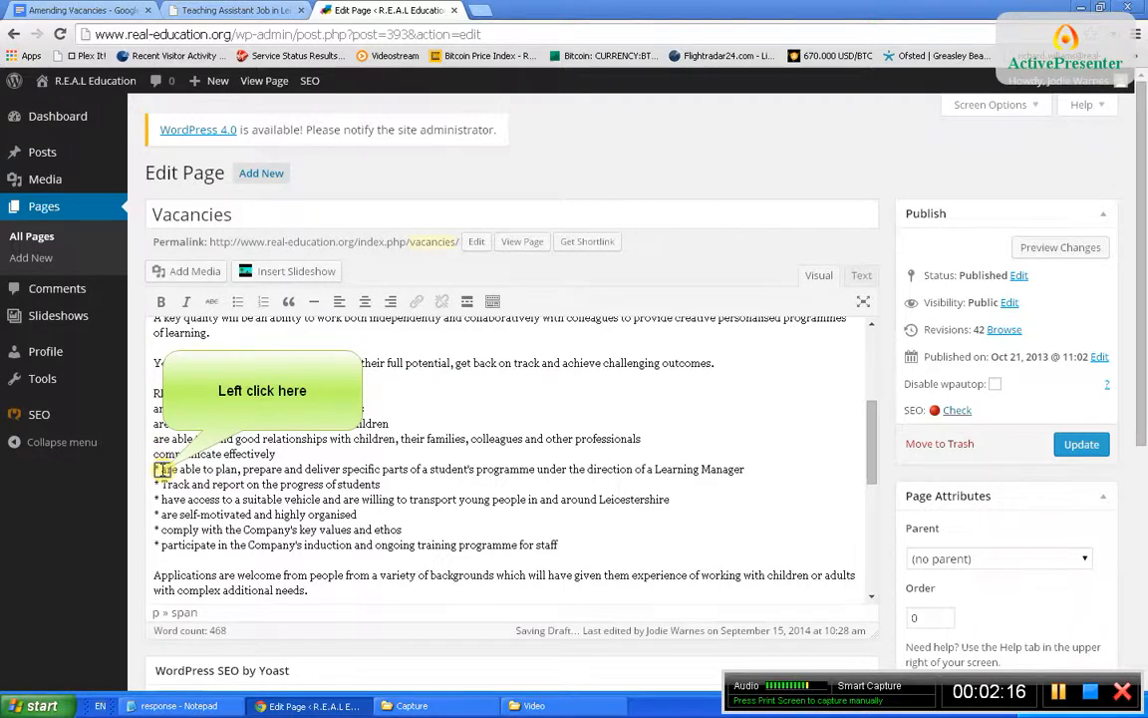
click(158, 468)
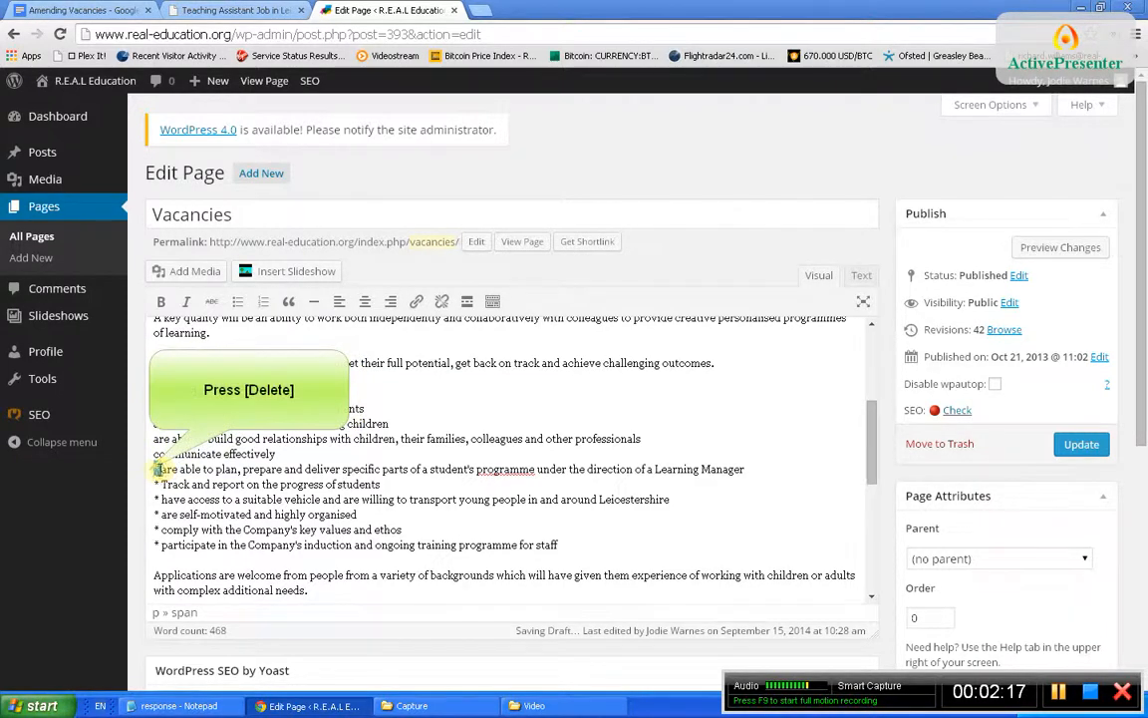
key(Delete)
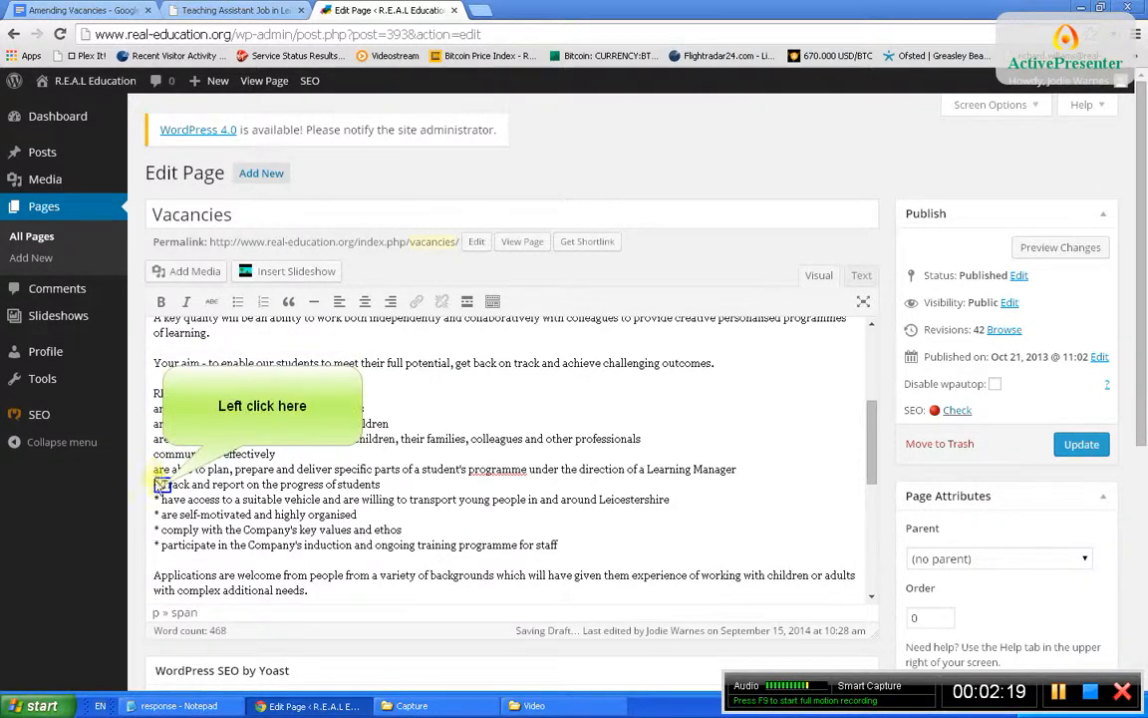
click(158, 484)
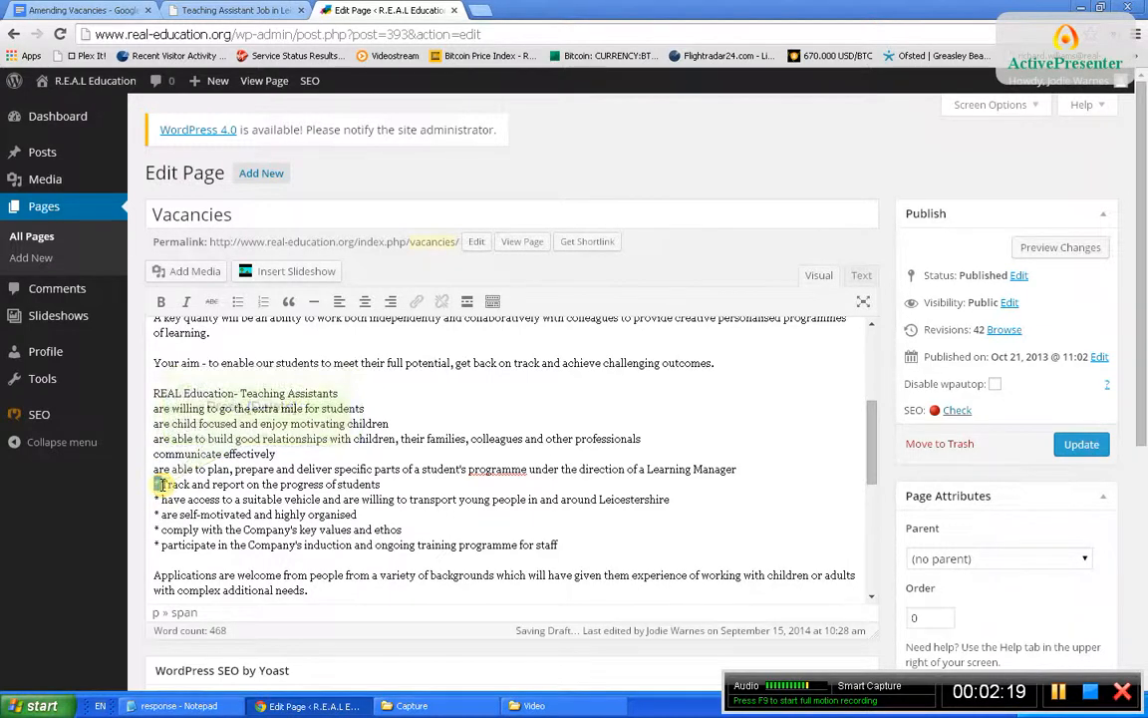
key(Delete)
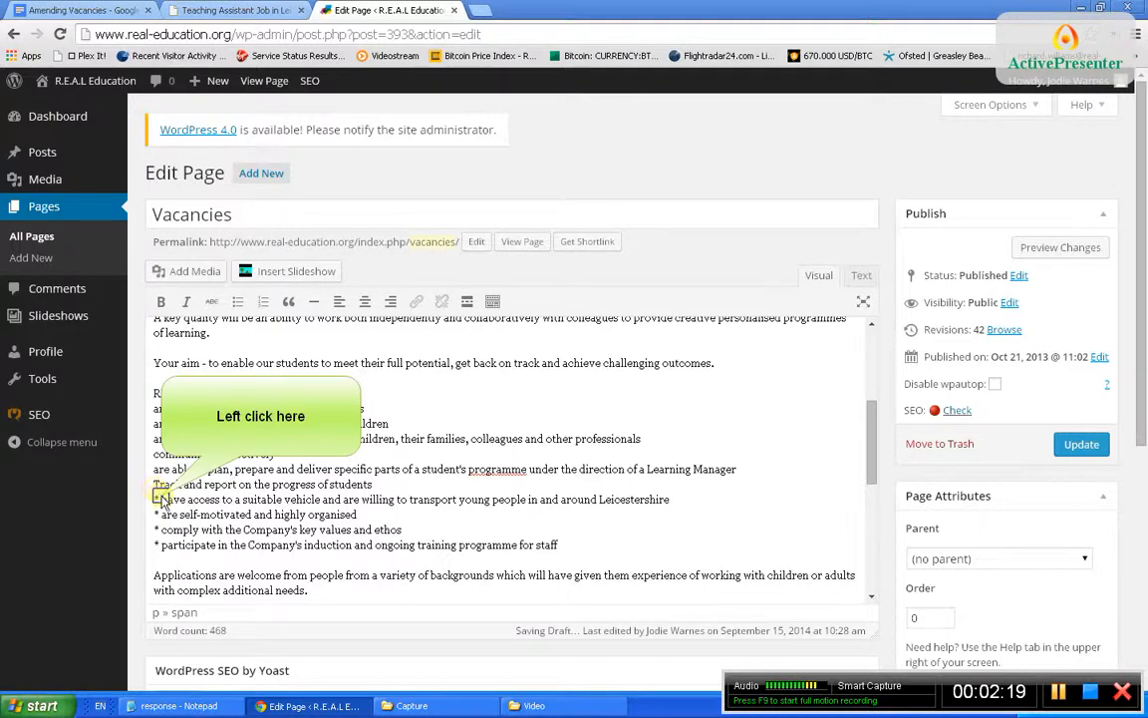
click(157, 495)
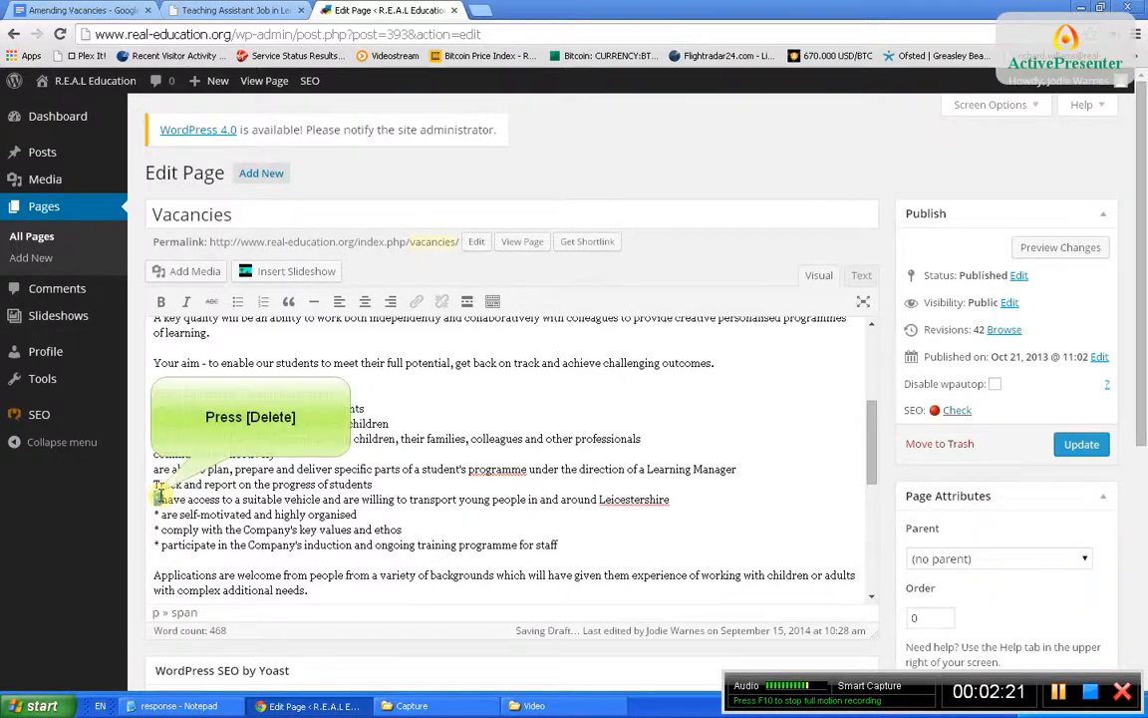
key(Delete)
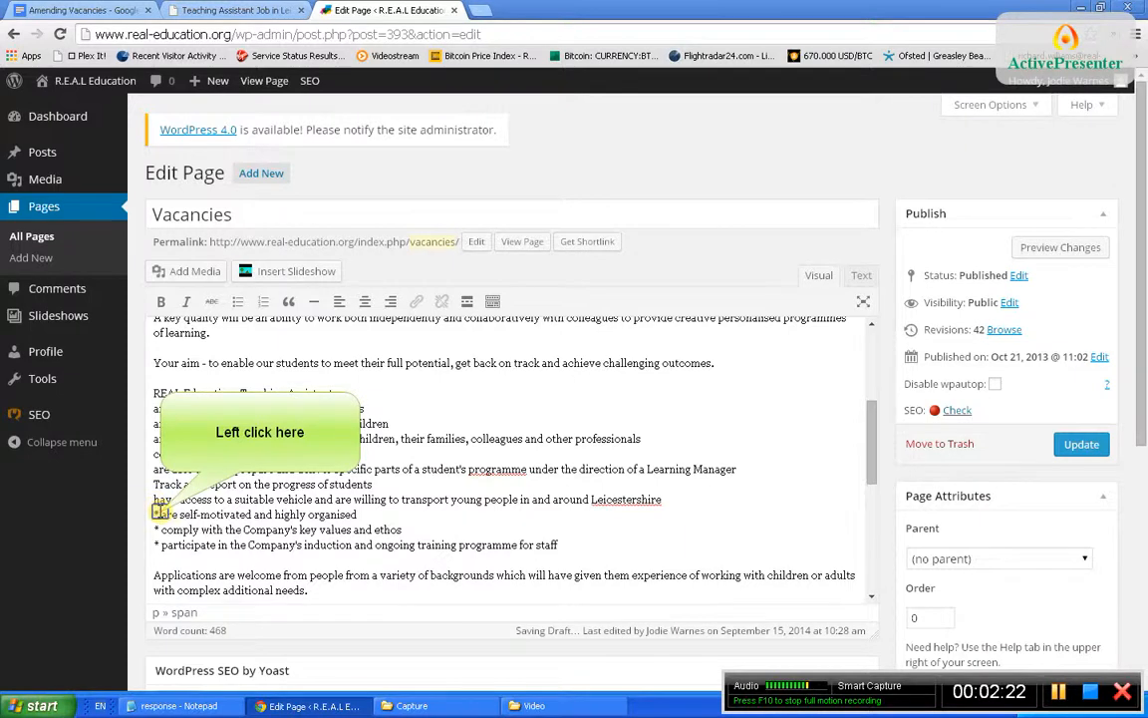
click(158, 514)
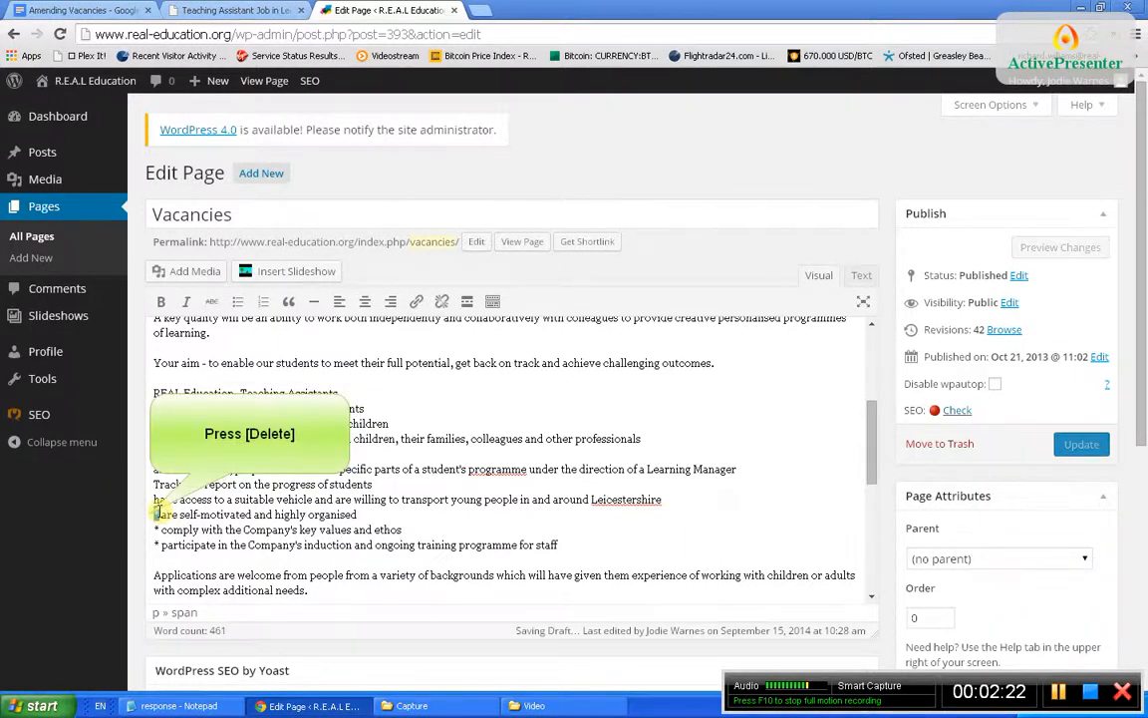
key(Delete)
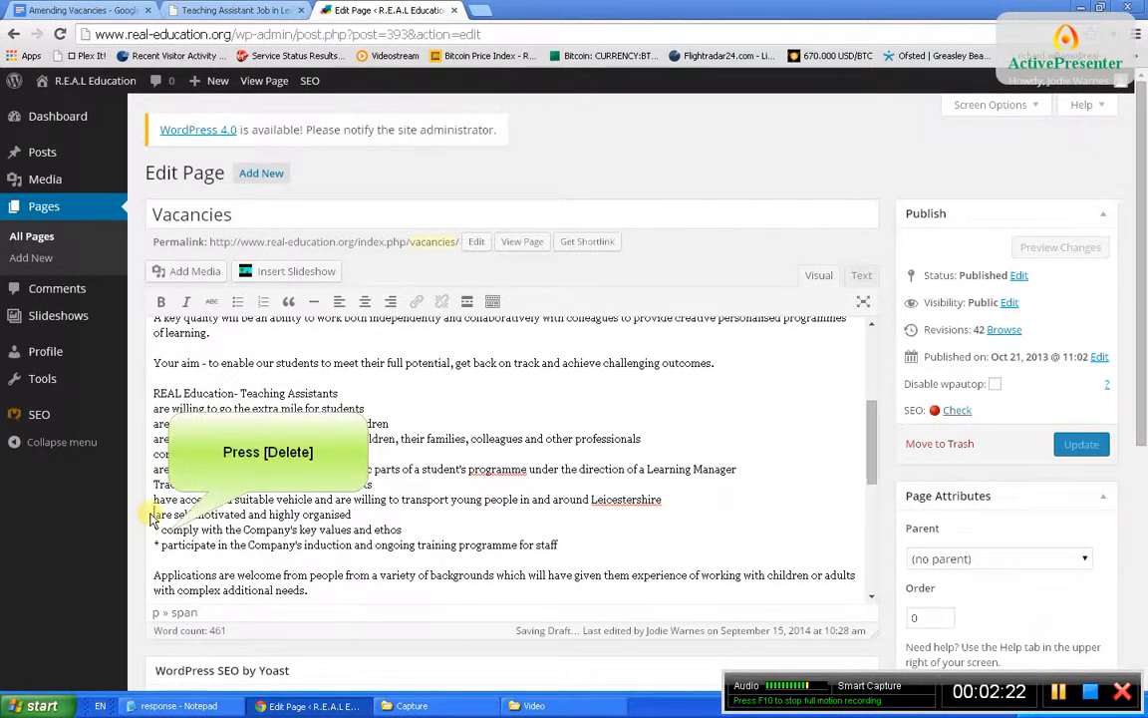
click(157, 529)
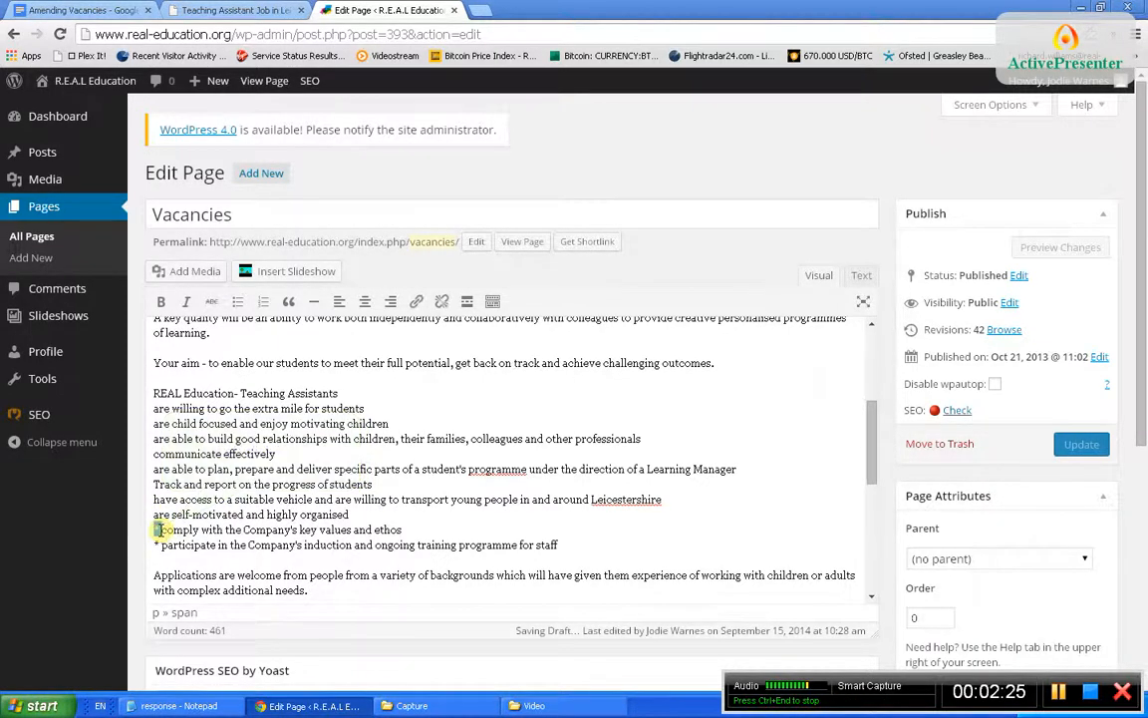
key(Delete)
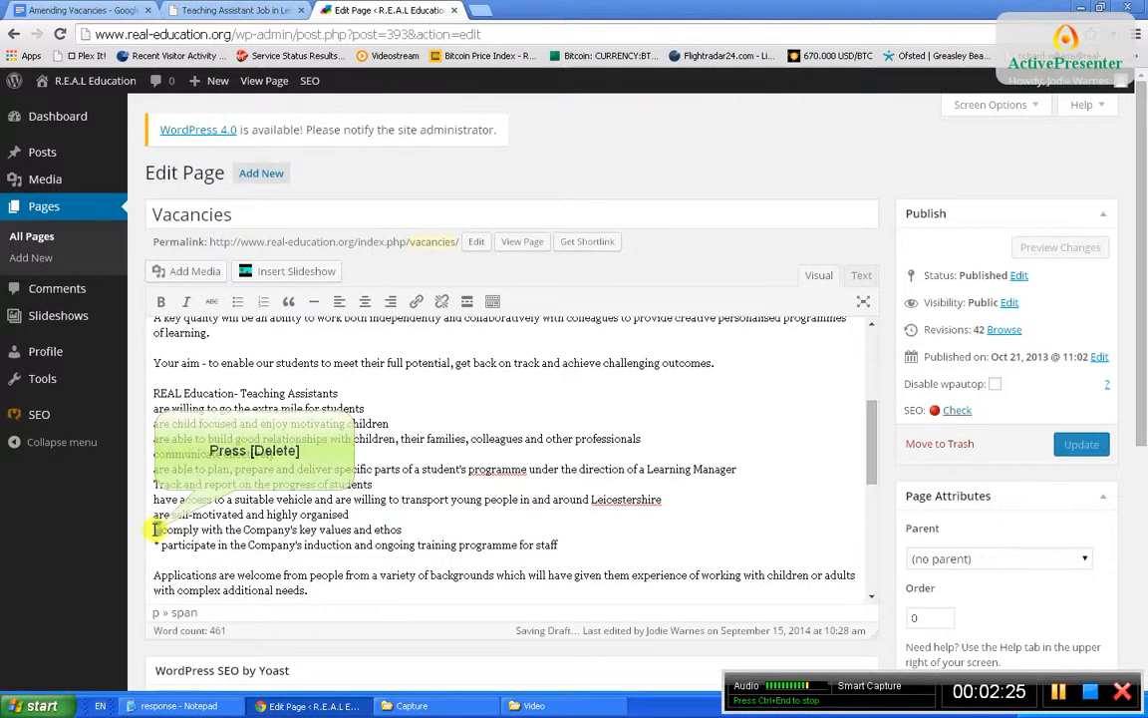
click(156, 545)
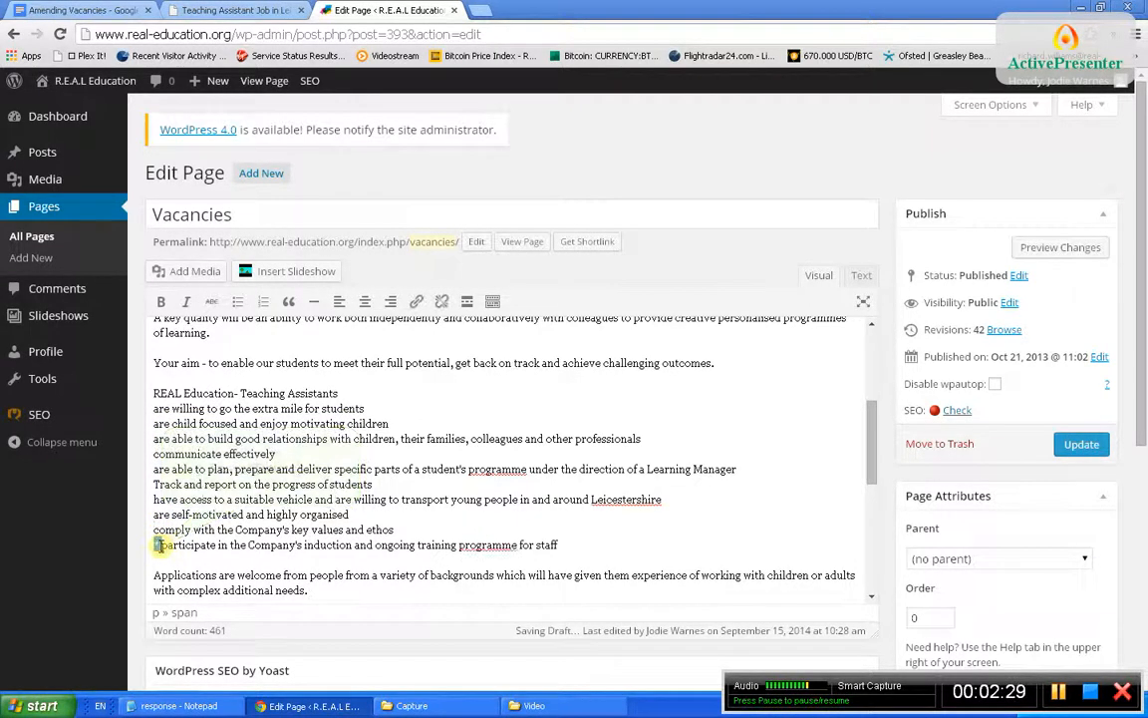
key(Delete)
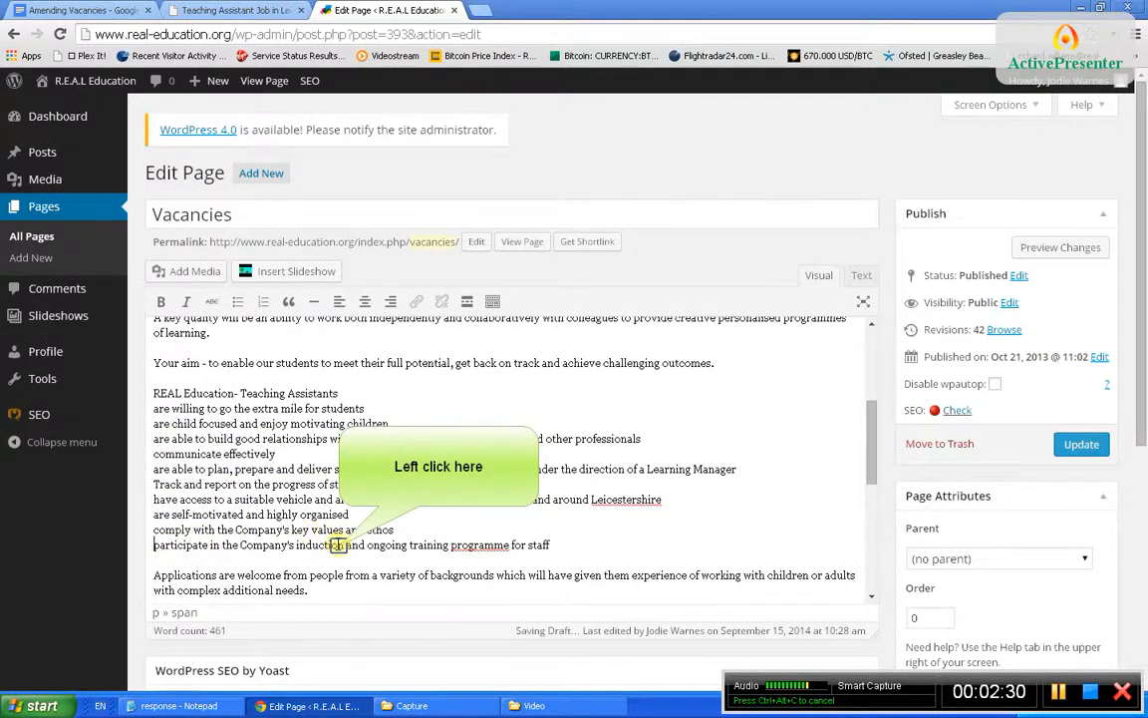
Format the requirement lines under "REAL Education- Teaching Assistants" as a bulleted list, keeping that introductory line unbulleted
drag(339, 545, 255, 403)
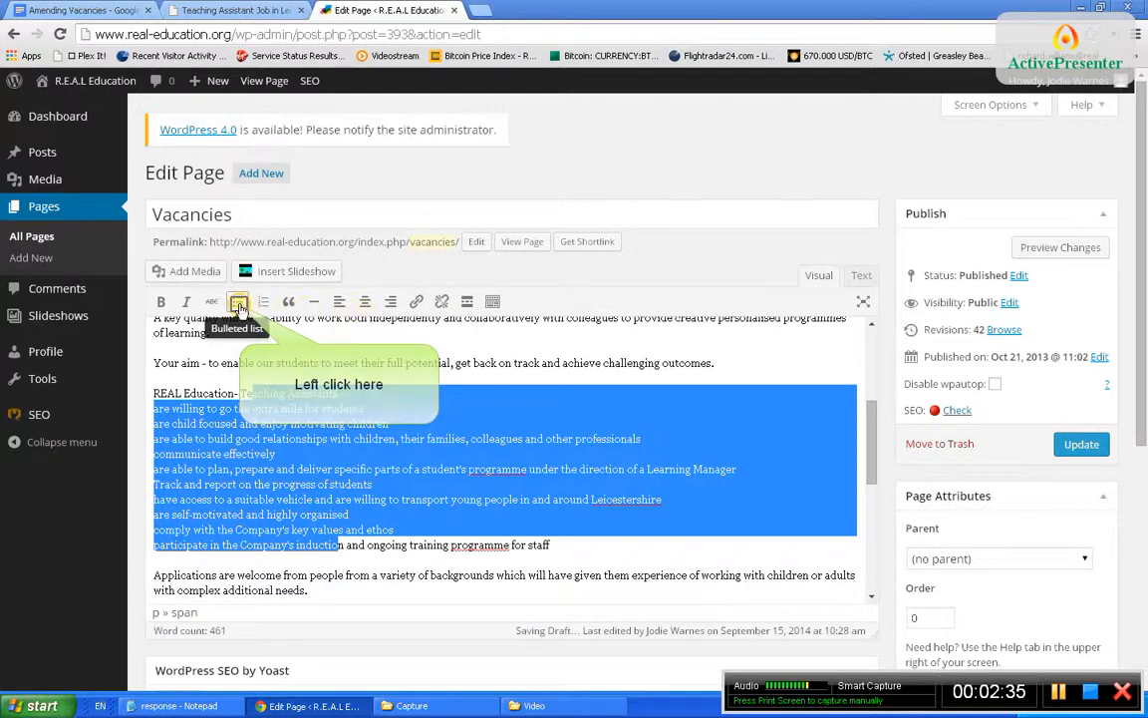
click(239, 302)
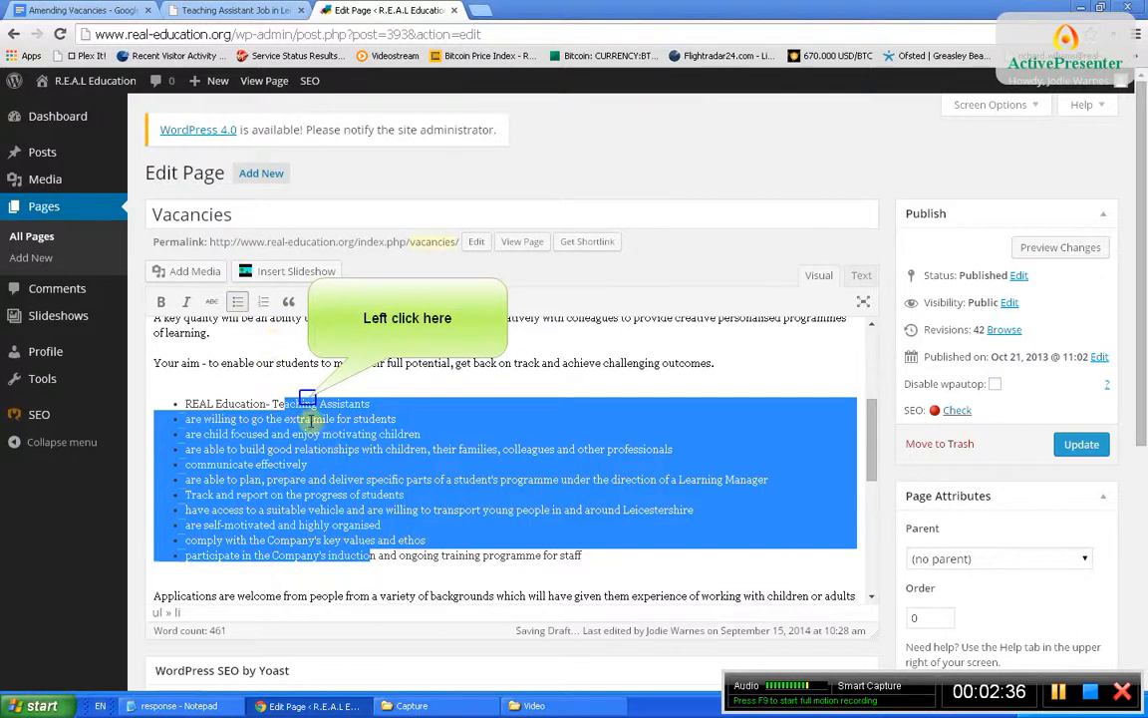
click(308, 398)
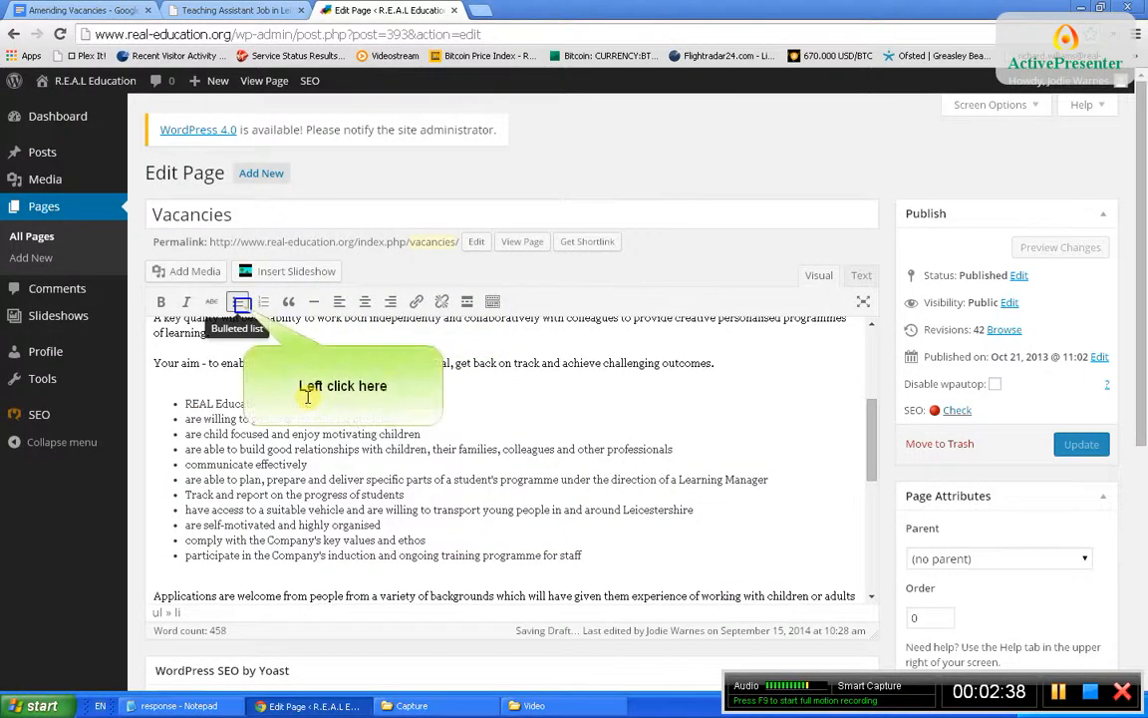
click(241, 303)
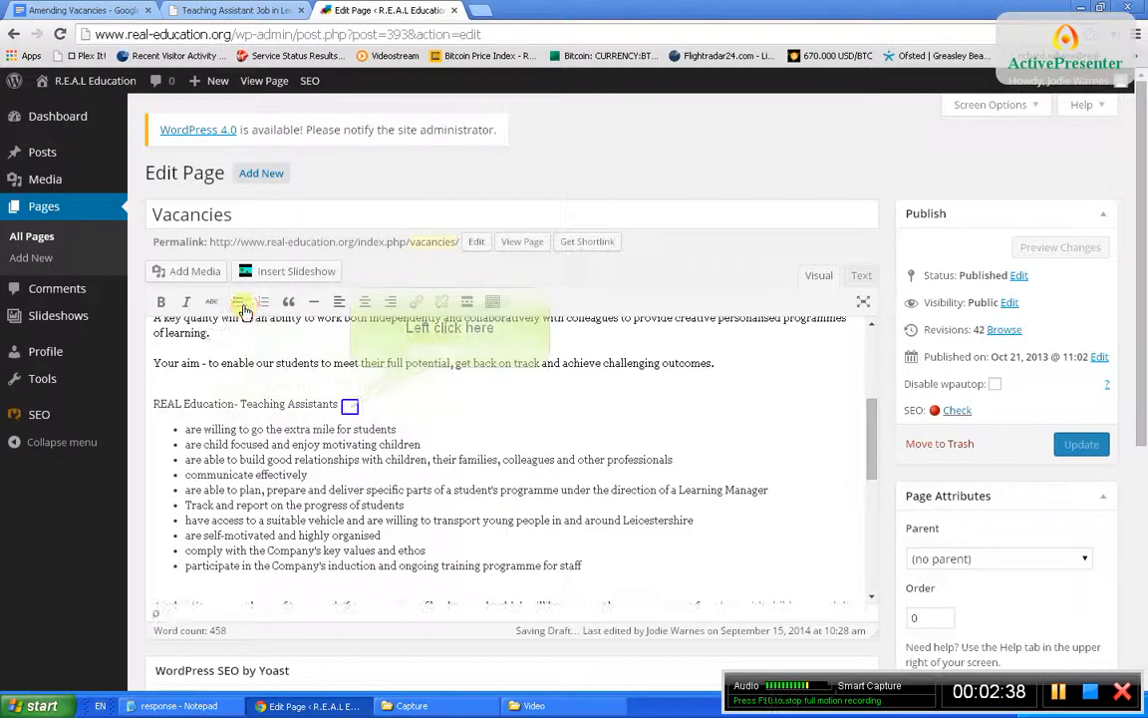
Add a colon after "REAL Education- Teaching Assistants" and a full stop after "ongoing training programme for staff"
click(349, 406)
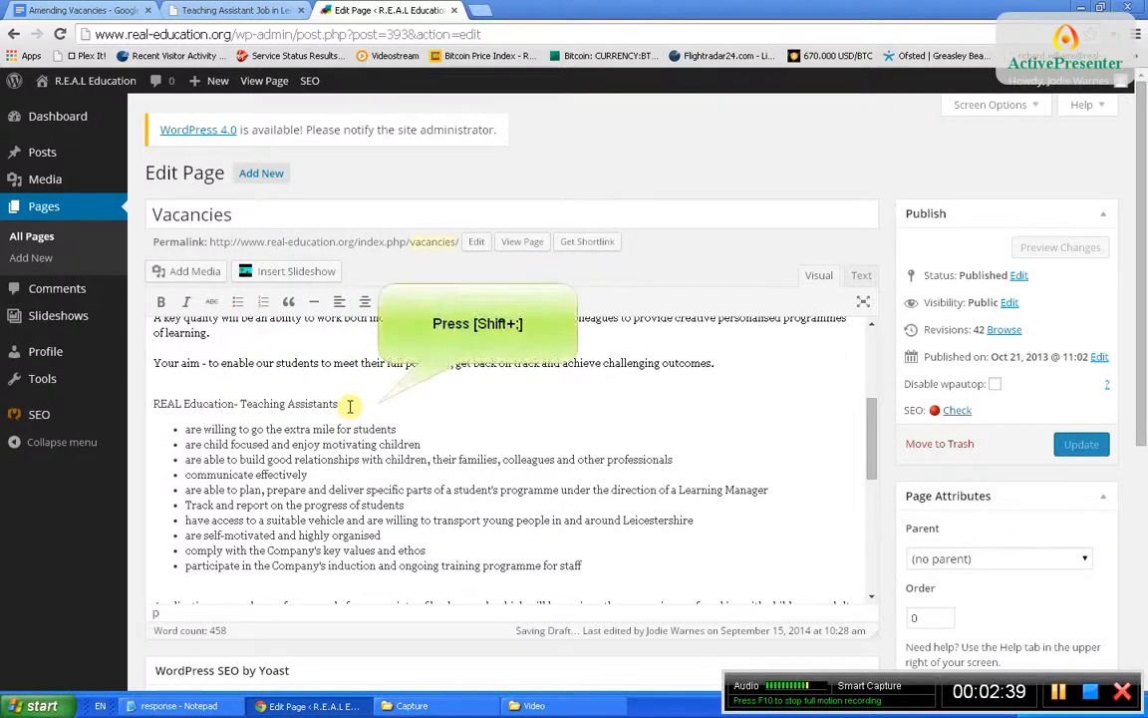
text(:)
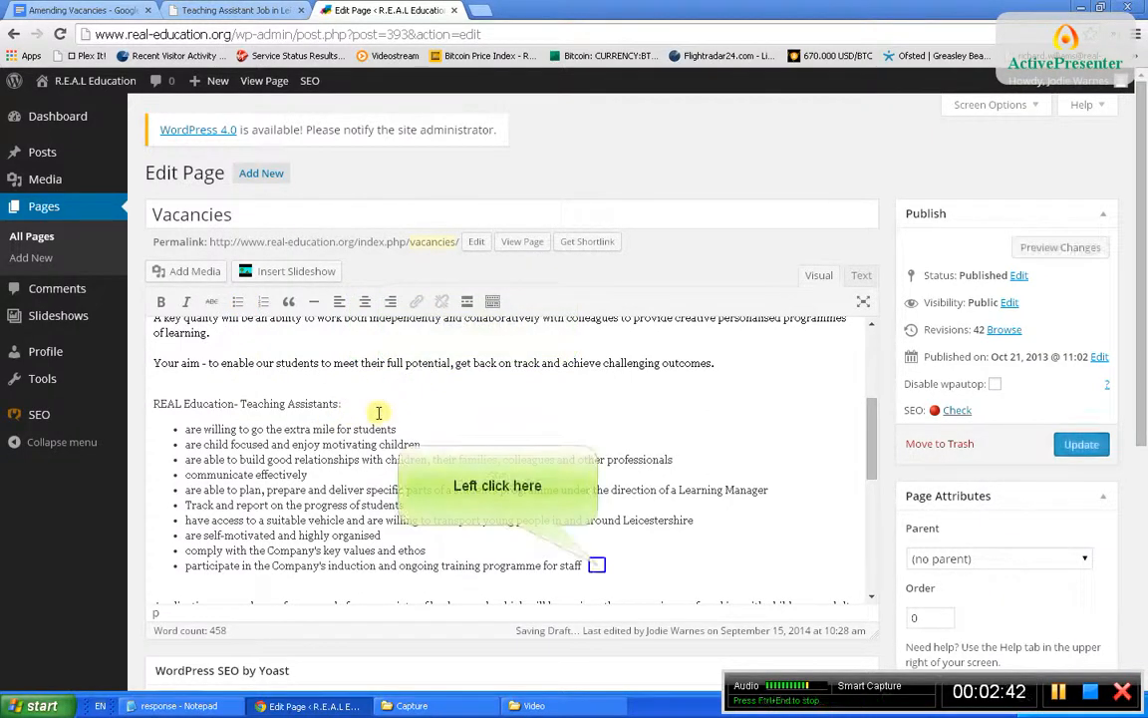
click(597, 566)
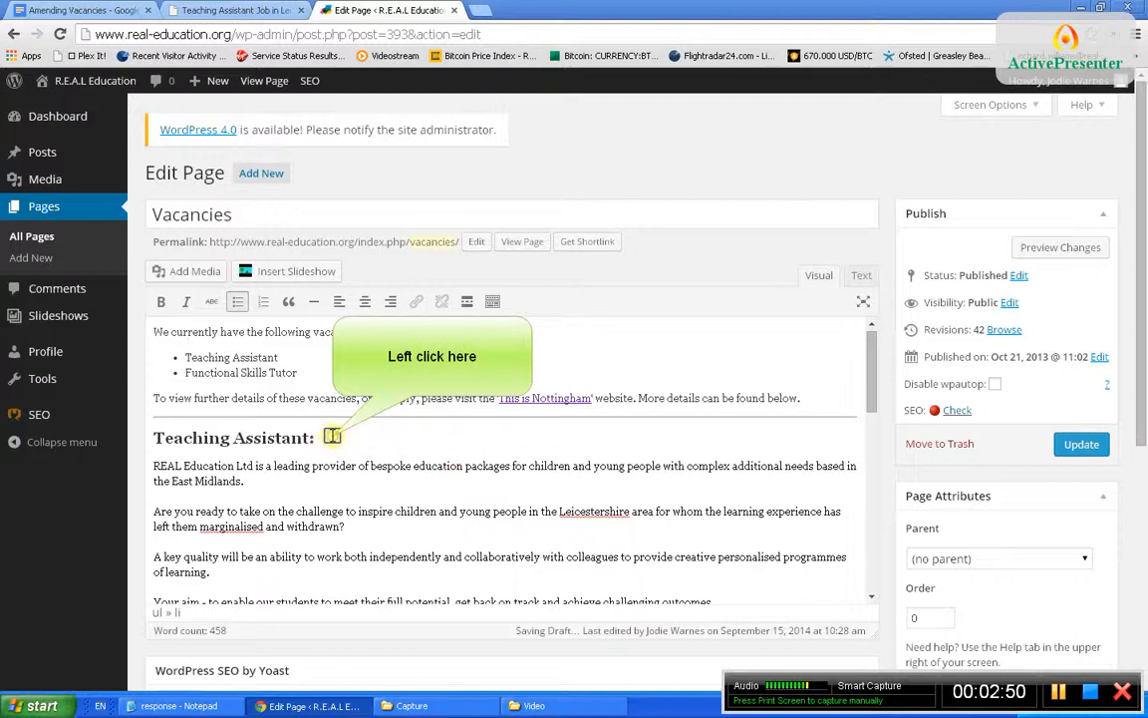
Preview the page changes and copy the line "To apply for this vacancy, please click here." from the Functional Skills Teacher/Tutor section
click(332, 436)
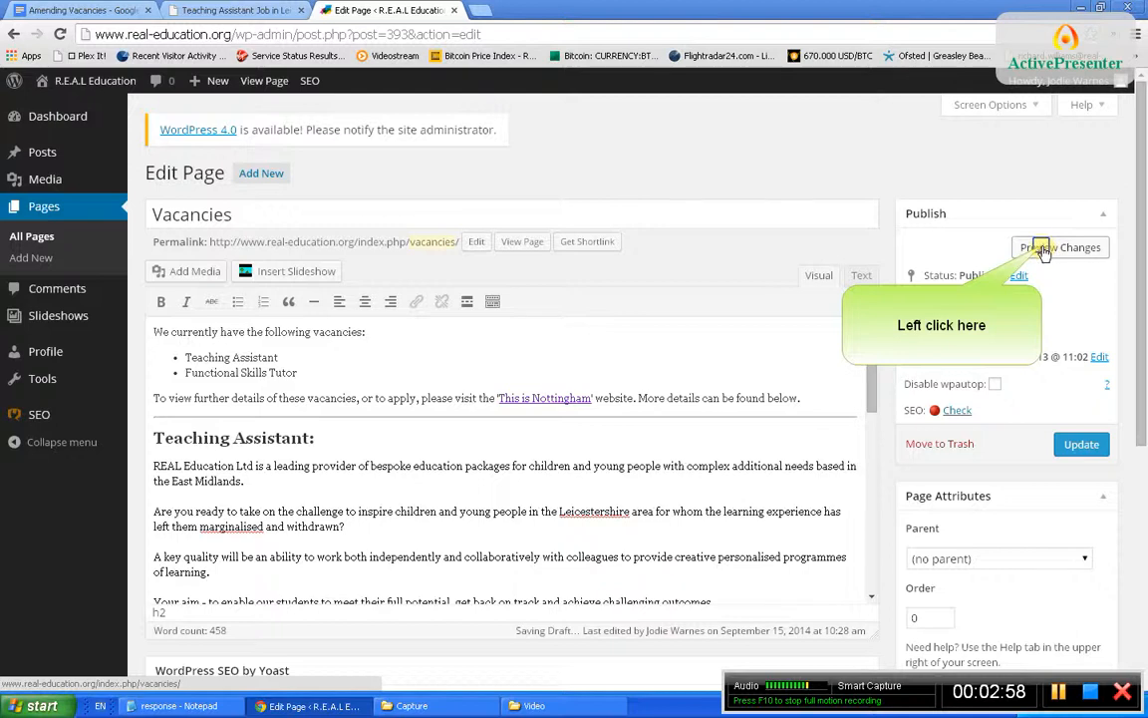
click(1043, 249)
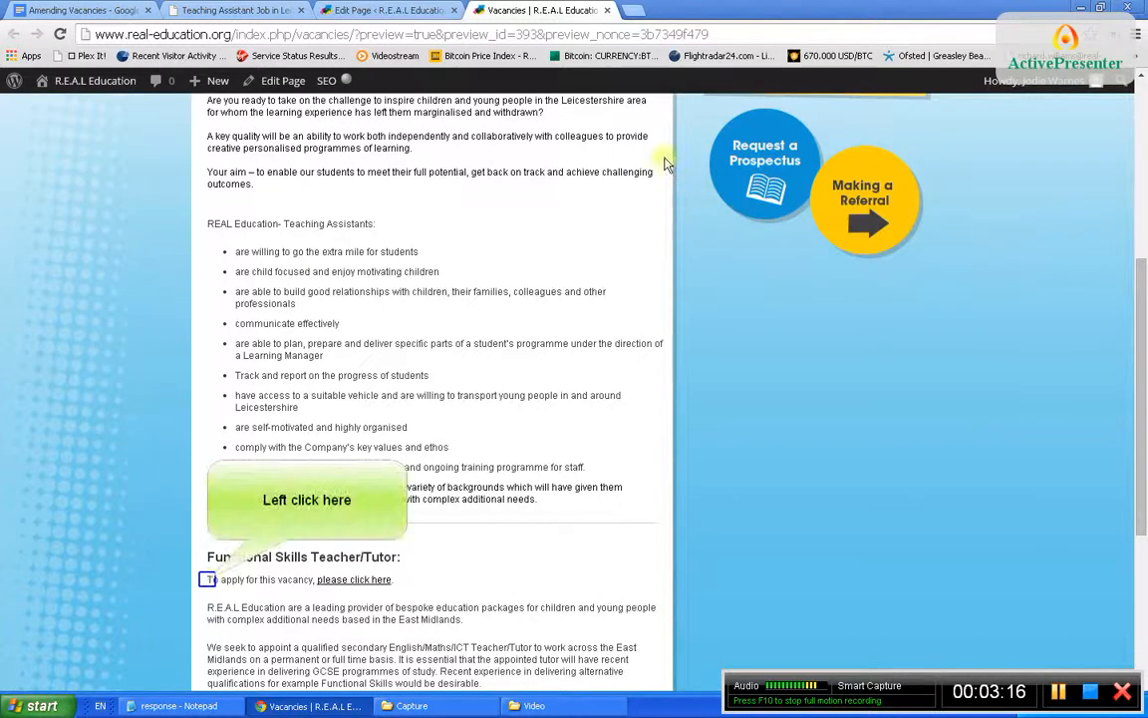
triple_click(207, 579)
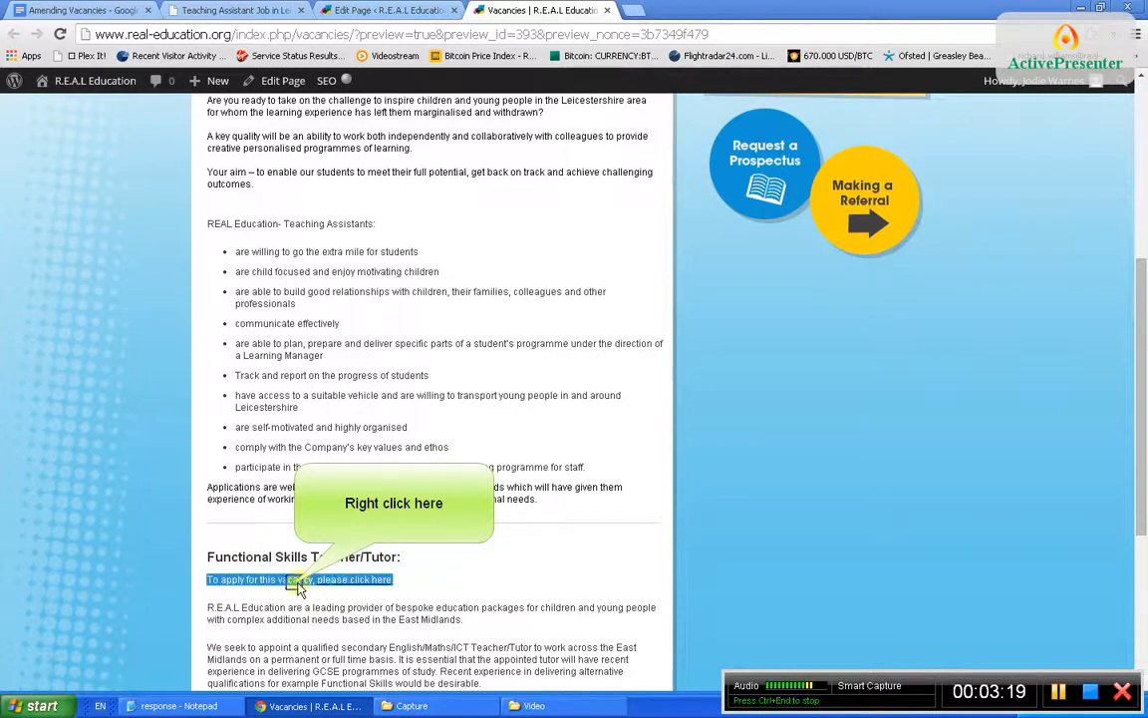
right_click(293, 581)
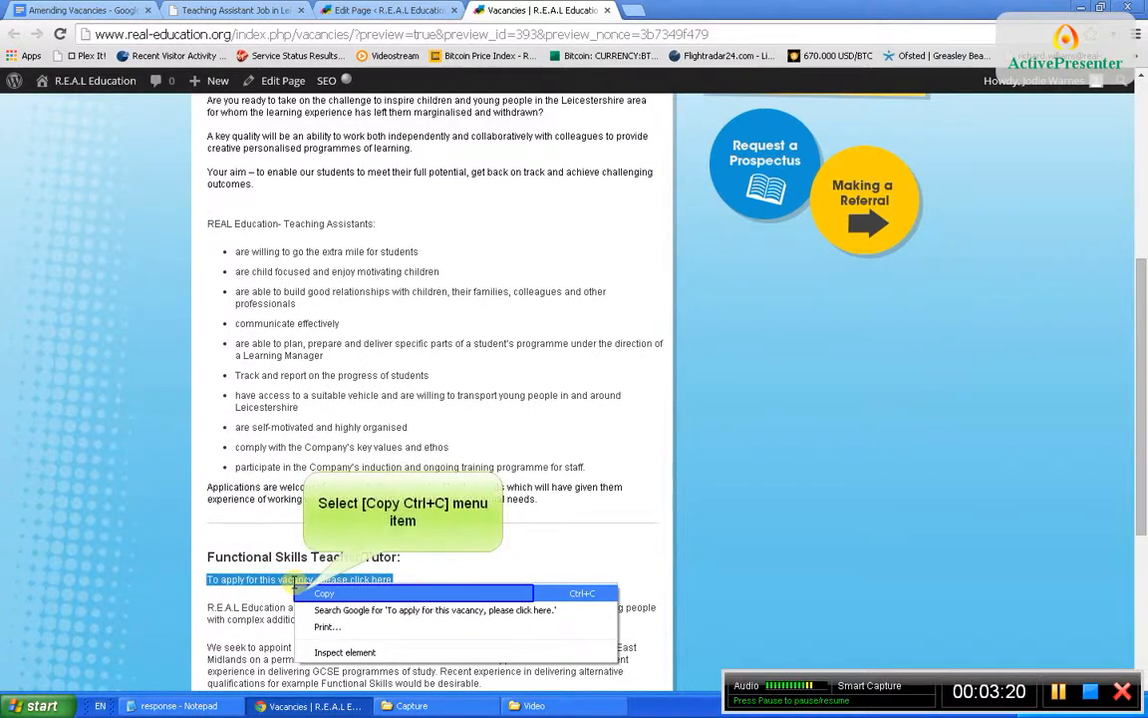
click(306, 595)
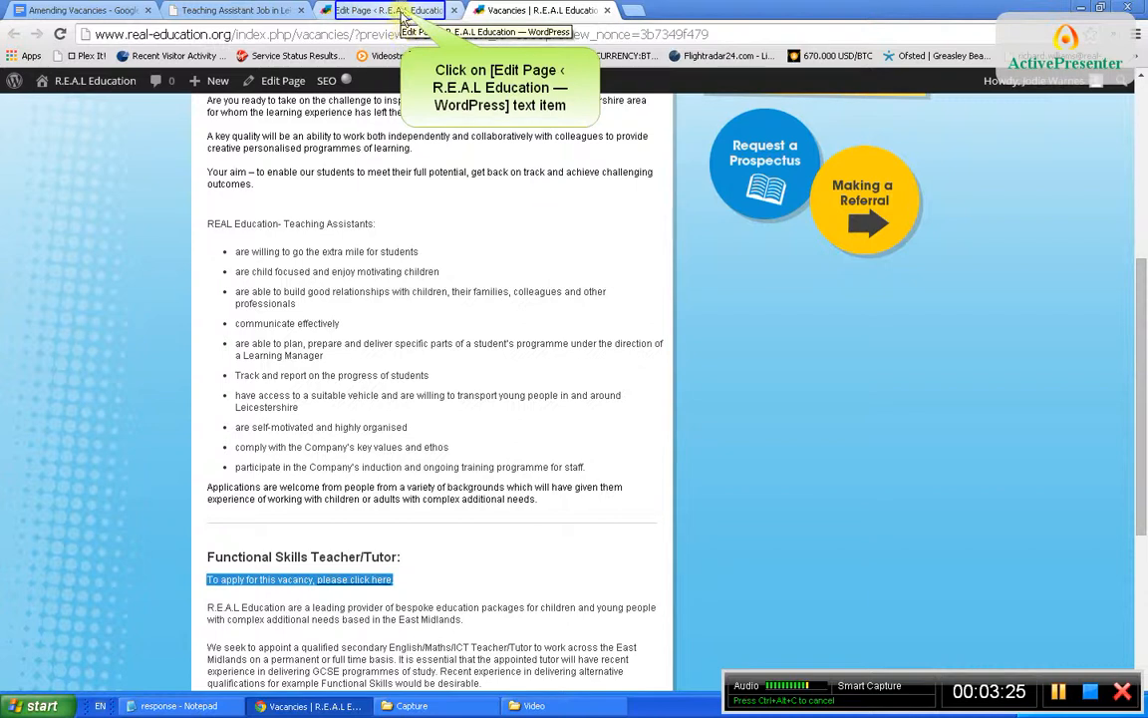
Insert the copied line "To apply for this vacancy, please click here." as its own paragraph directly below the "Teaching Assistant:" heading in the page editor
click(402, 12)
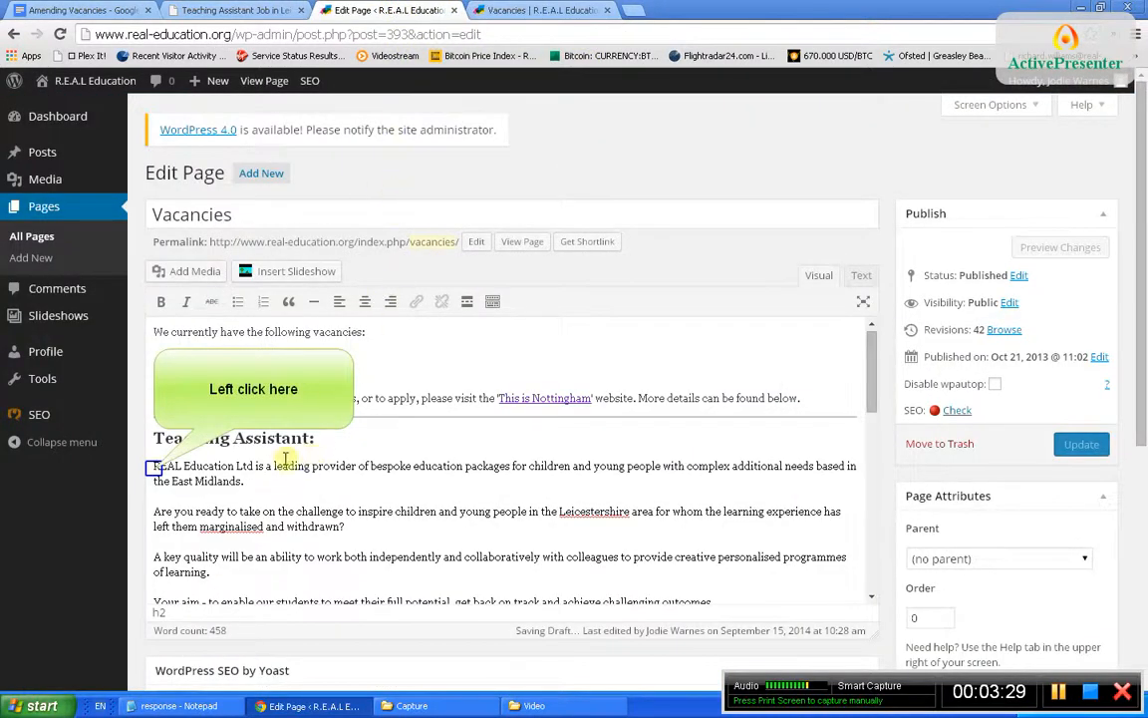
click(155, 466)
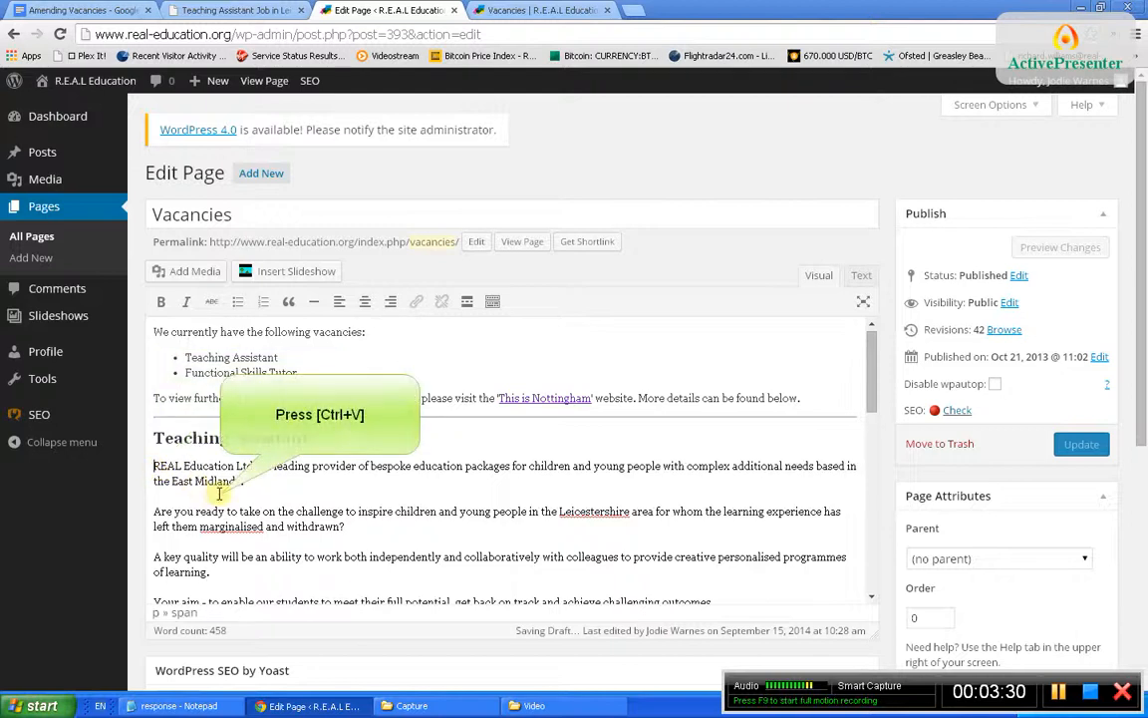
key(ctrl+v)
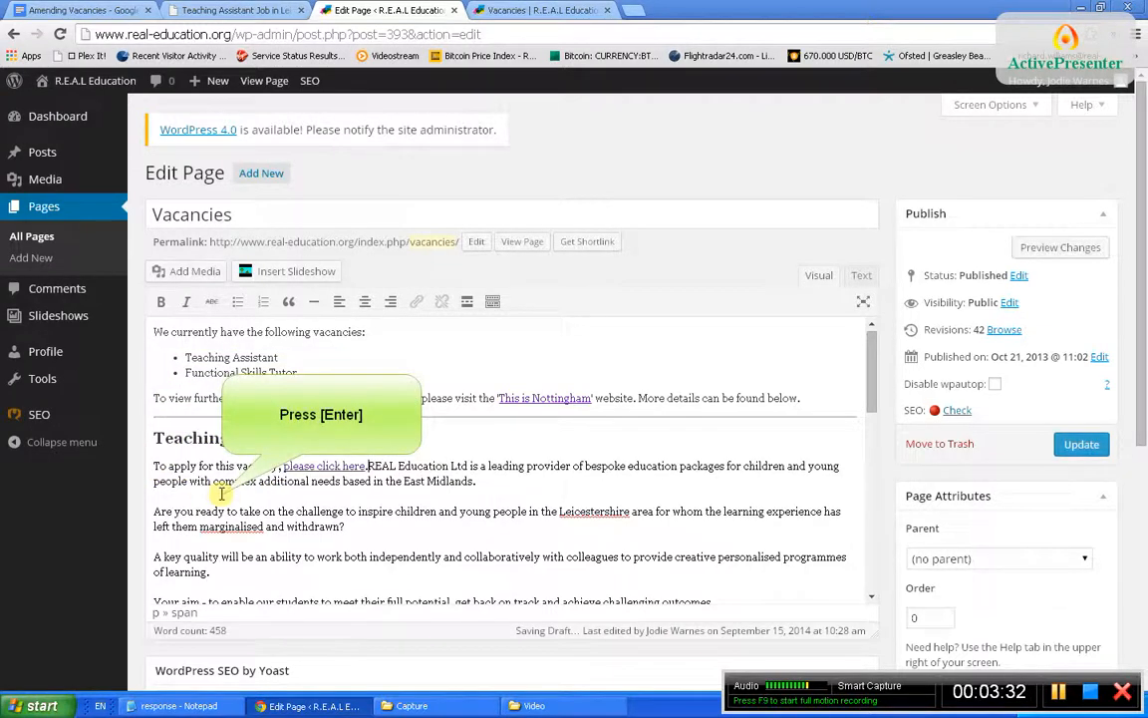
key(Return)
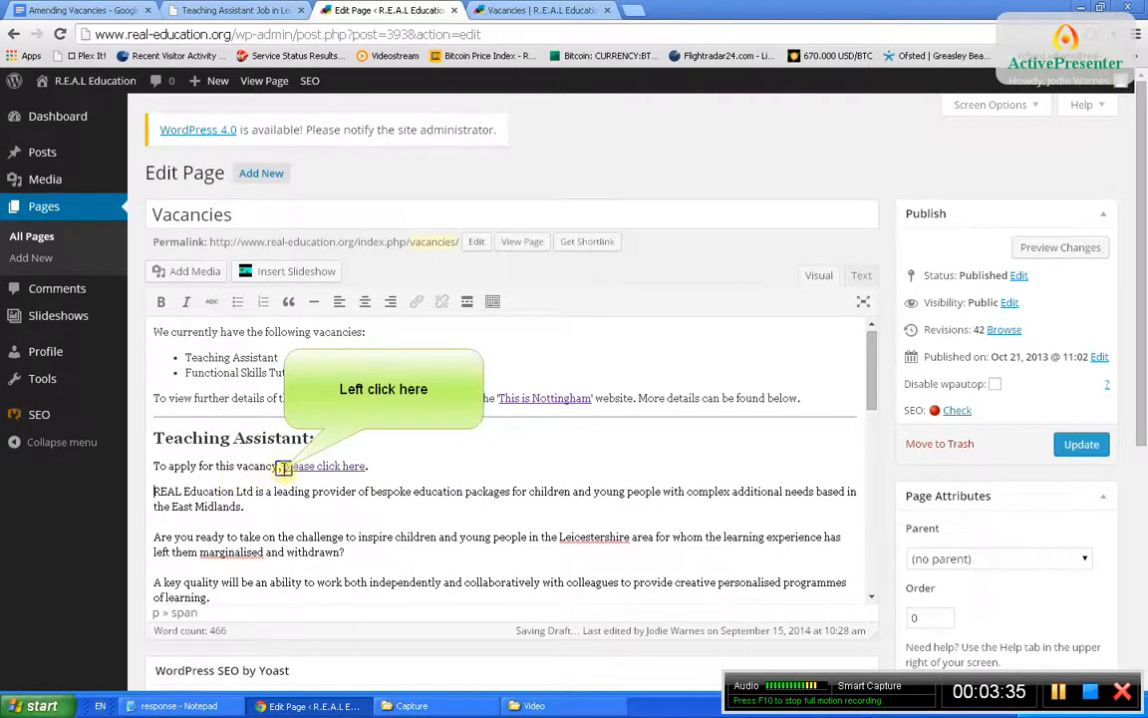
Remove the existing link from "please click here" under "Teaching Assistant:" and copy the web address of the Teaching Assistant job advert
drag(284, 465, 366, 466)
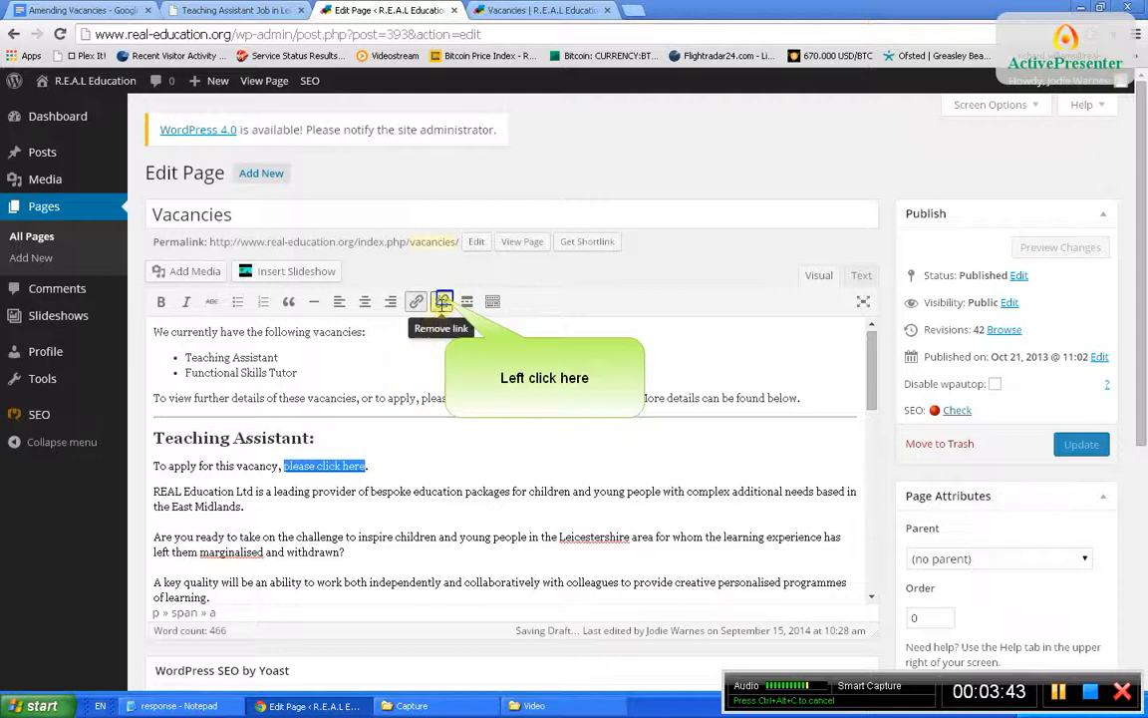
click(444, 301)
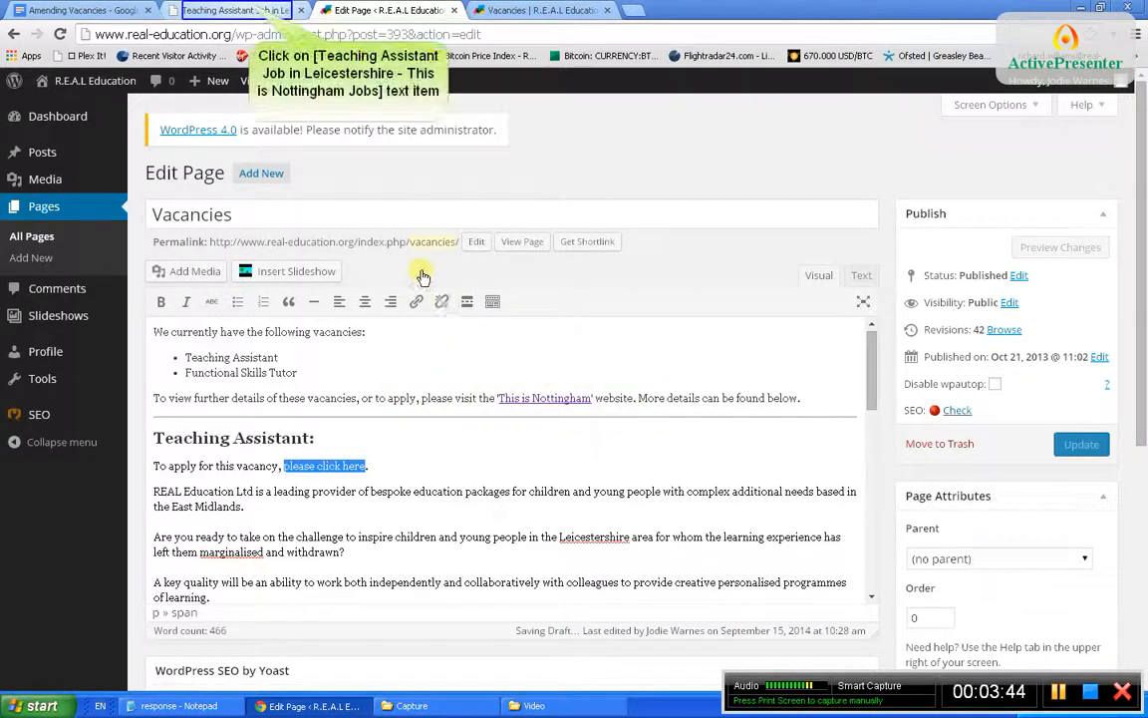
click(252, 10)
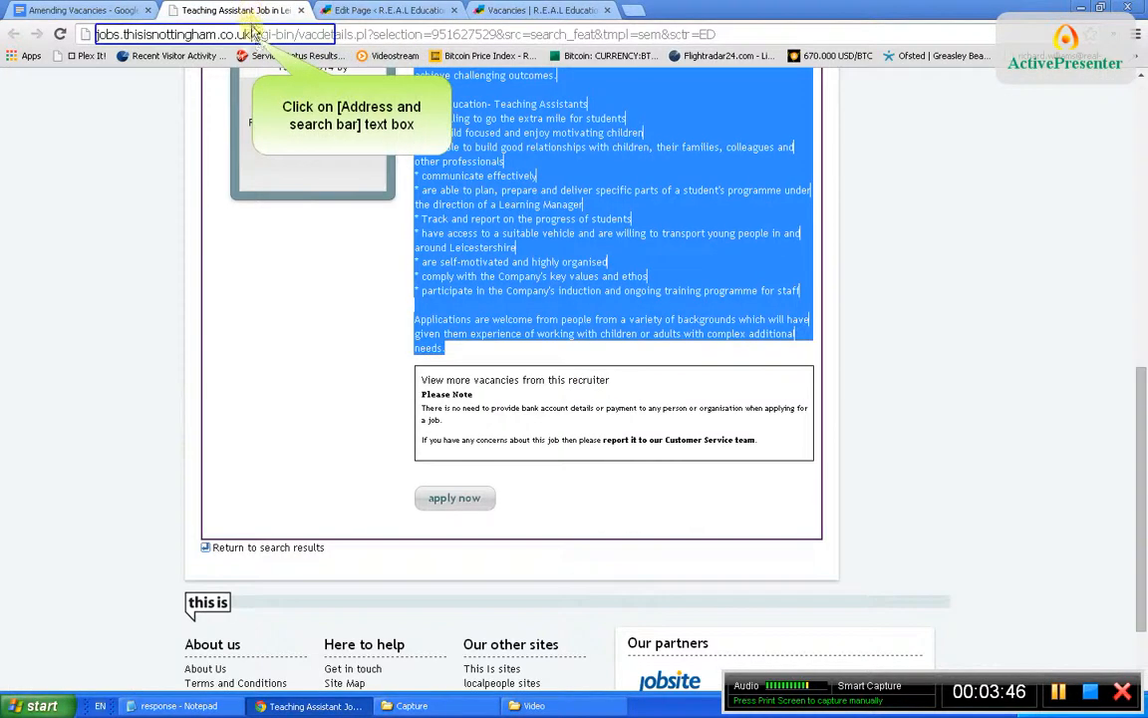
click(252, 34)
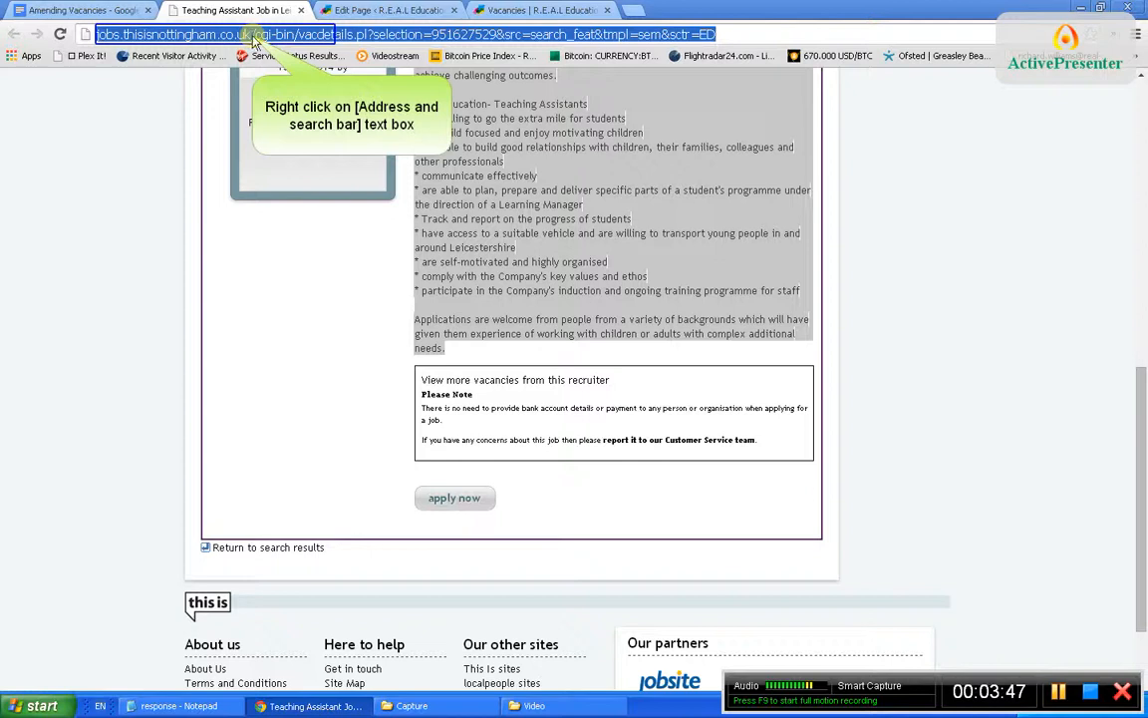
right_click(253, 39)
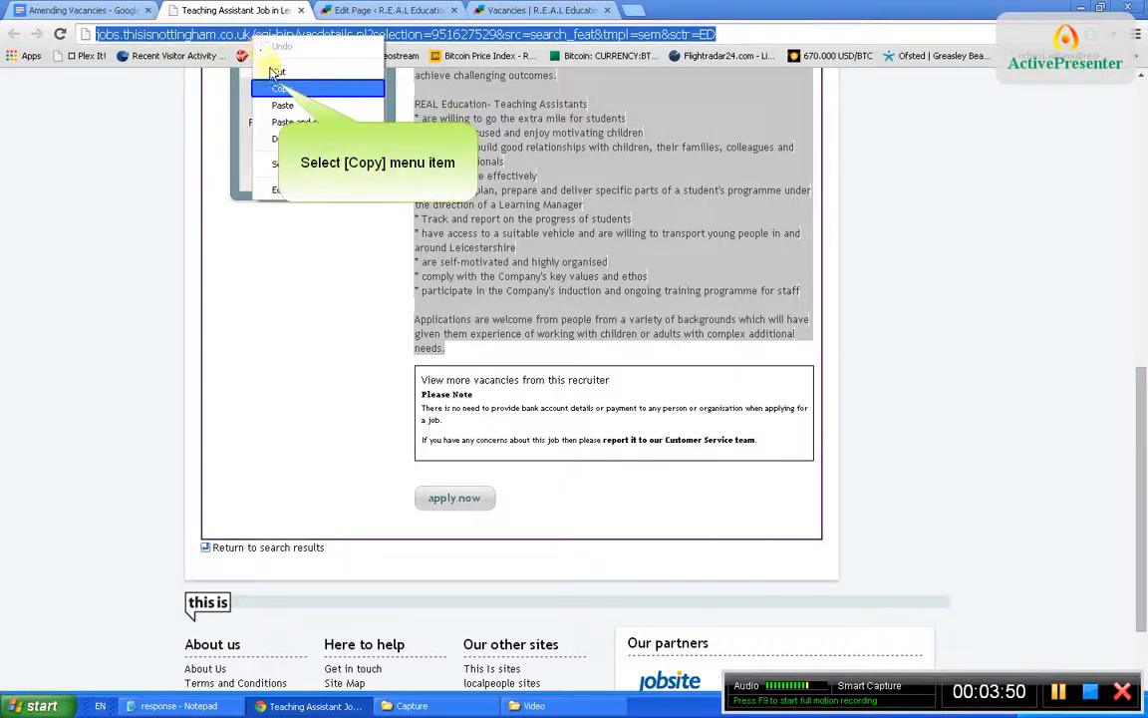
click(281, 89)
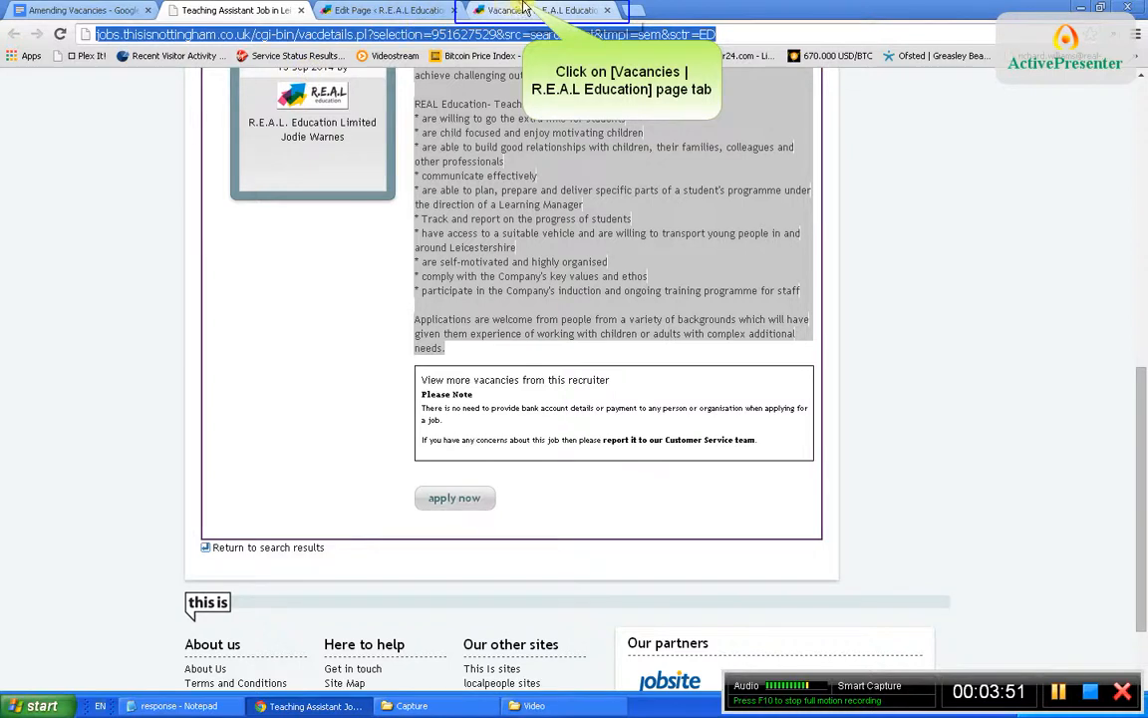
Link "please click here" under "Teaching Assistant:" to the copied job advert address, set to open in a new window/tab
click(524, 10)
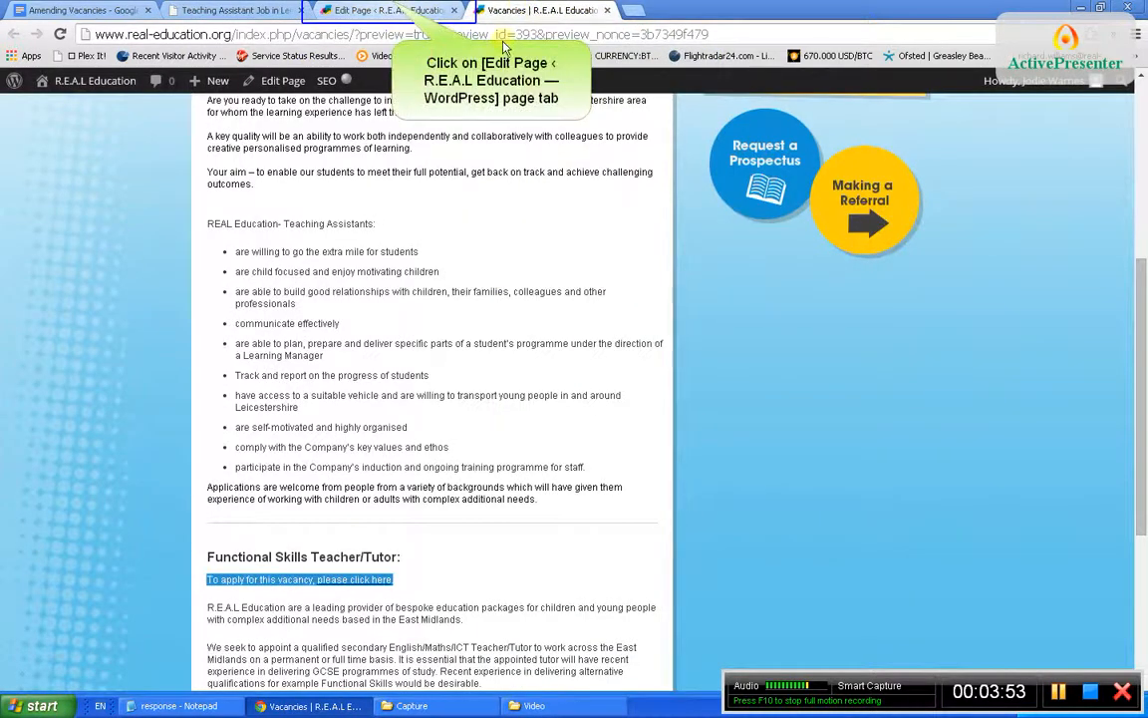
click(394, 8)
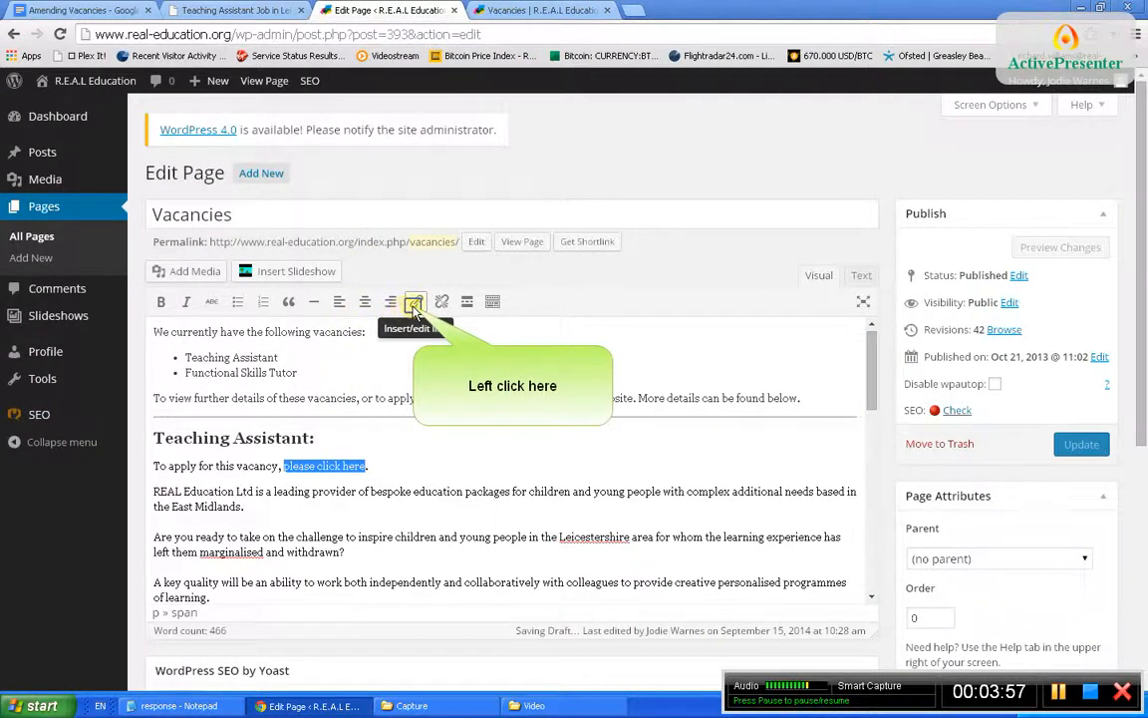
click(414, 307)
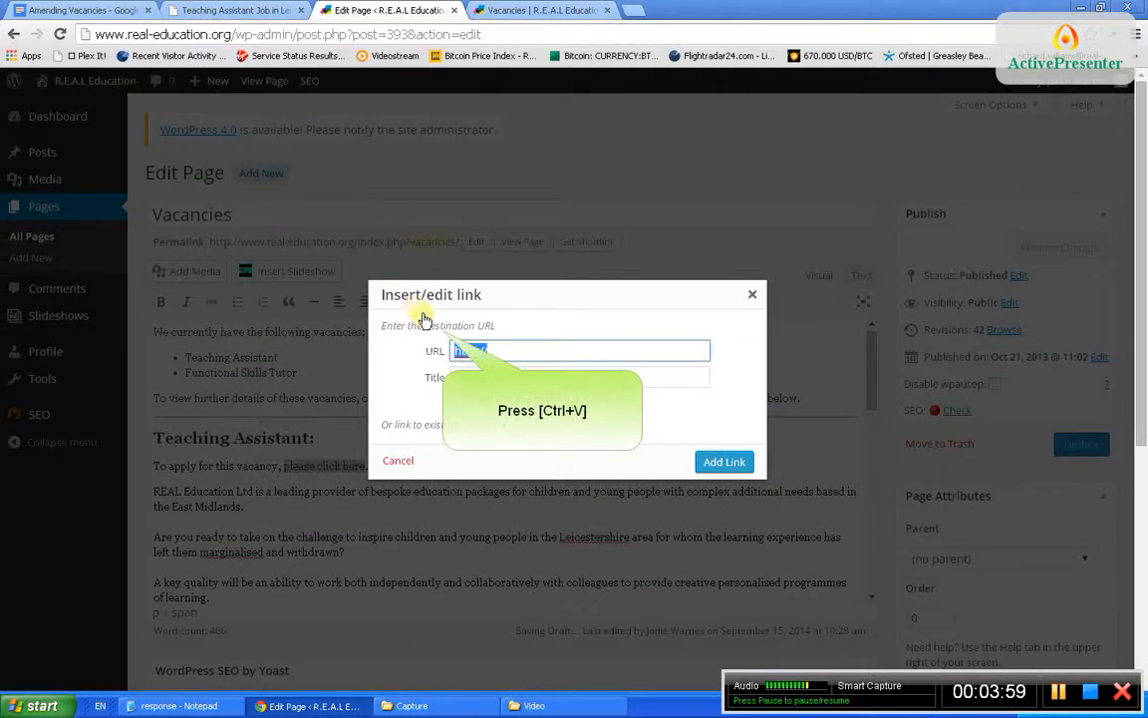
key(ctrl+v)
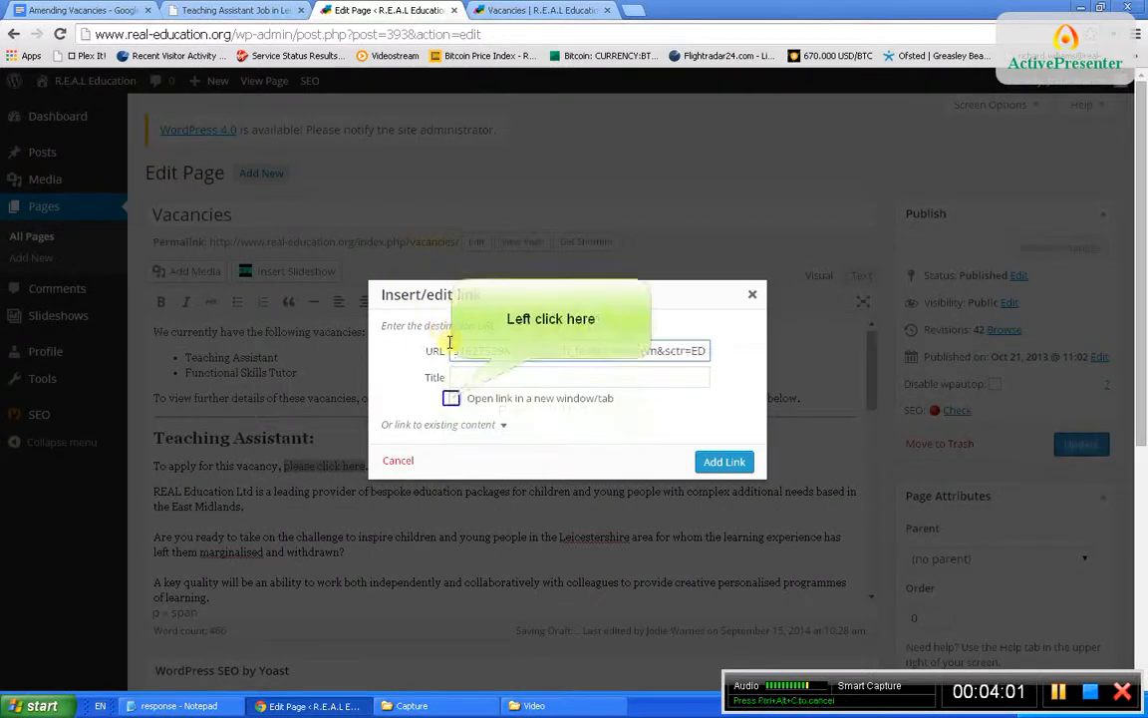
click(451, 400)
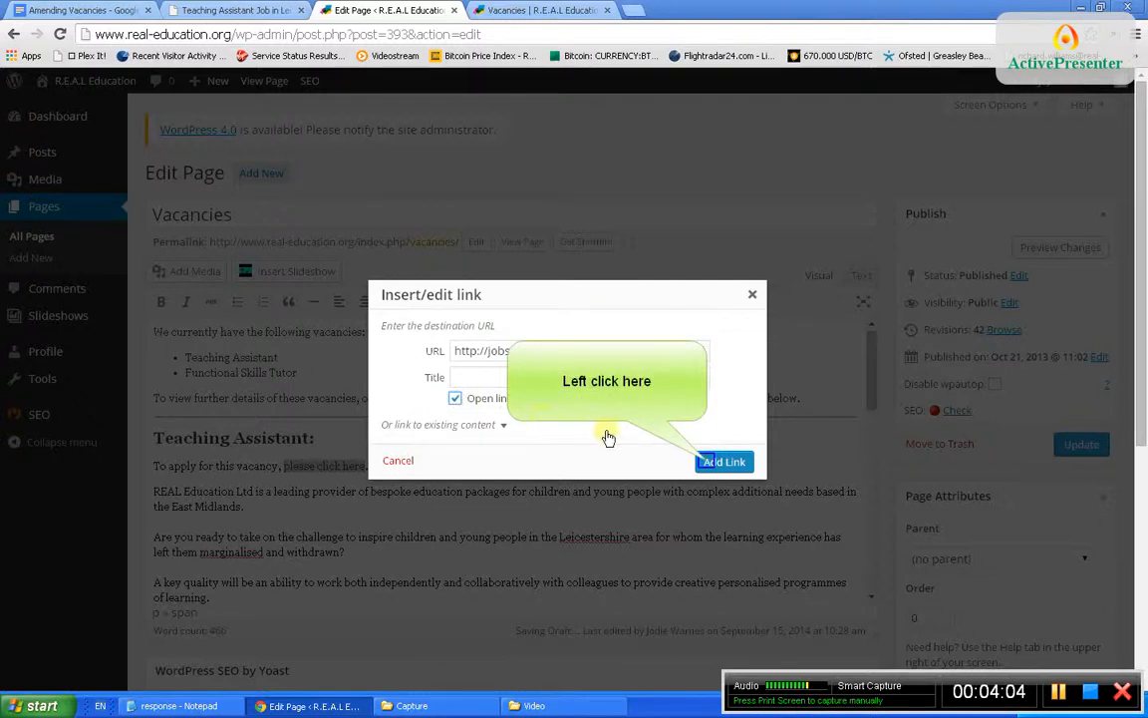
click(708, 464)
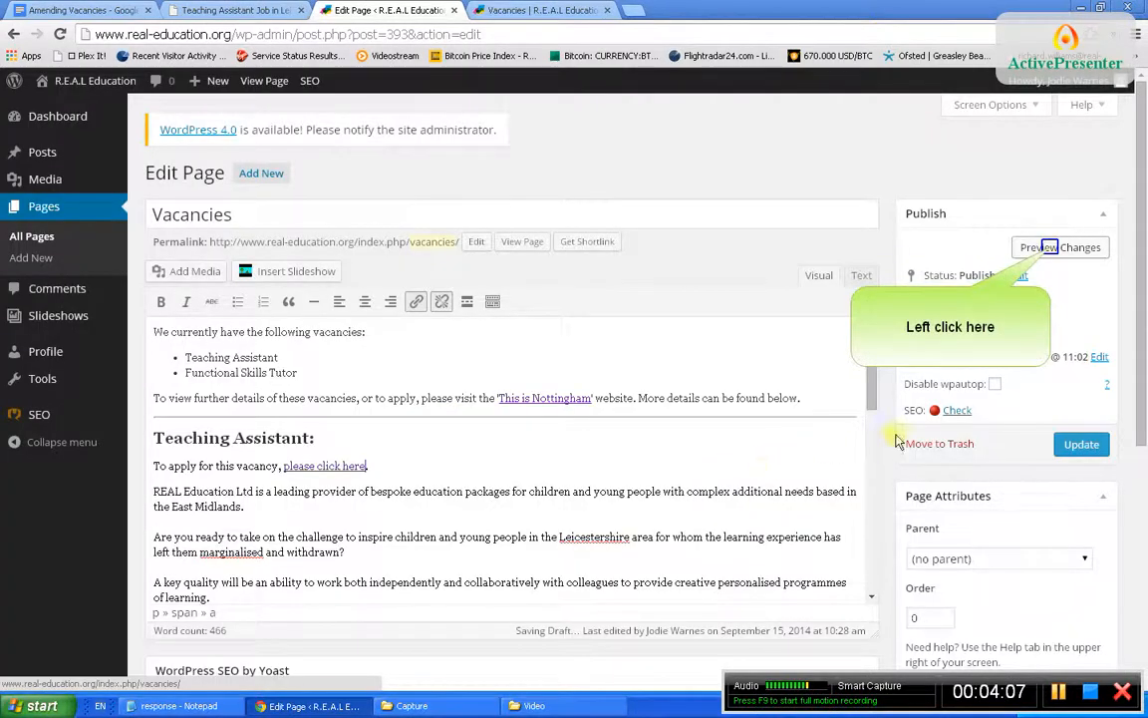
Preview the page changes, reload the preview and test the Teaching Assistant "please click here" link, closing the advert it opens
click(1052, 250)
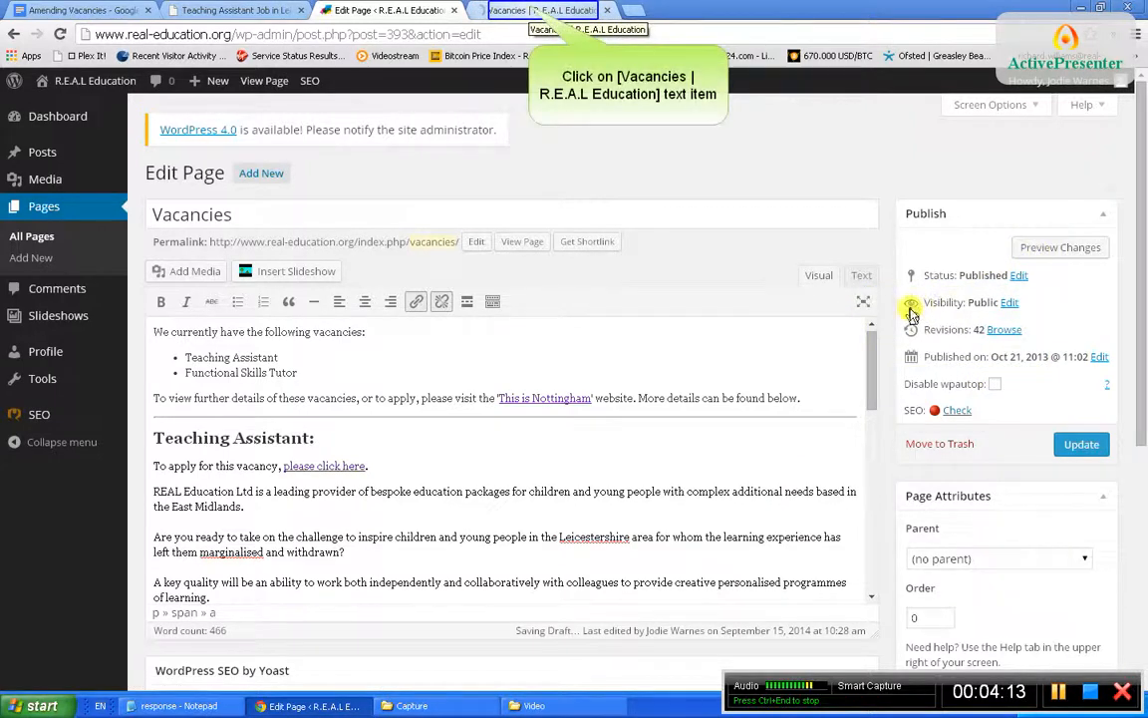
click(532, 12)
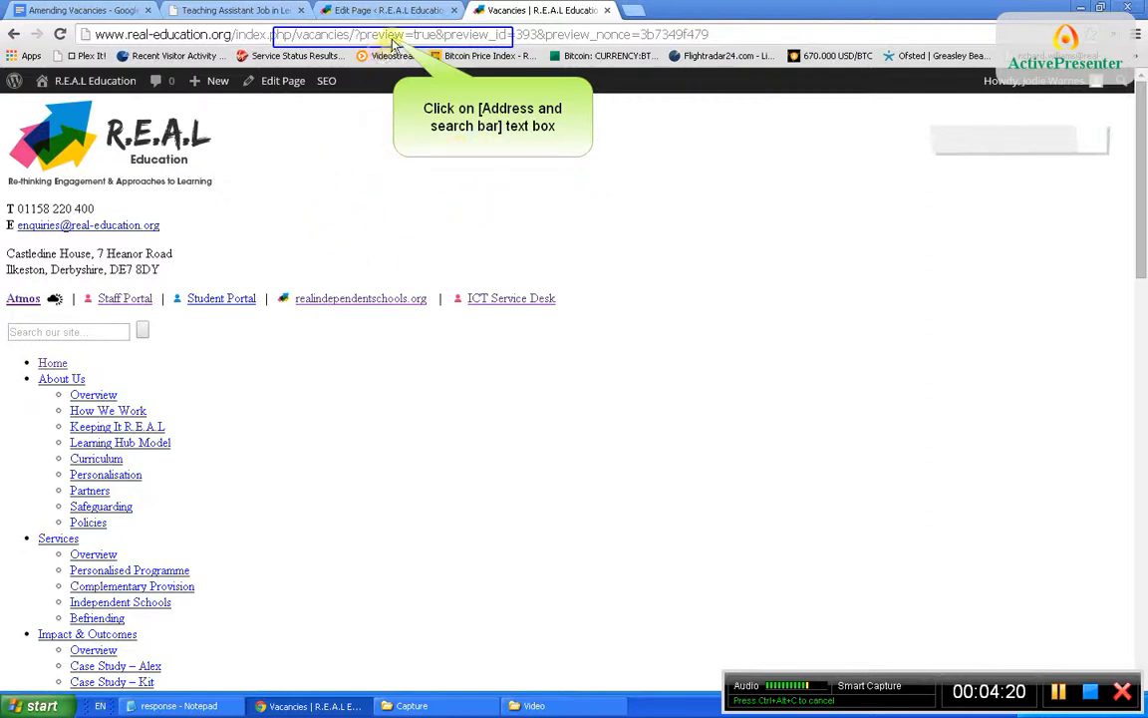
click(395, 36)
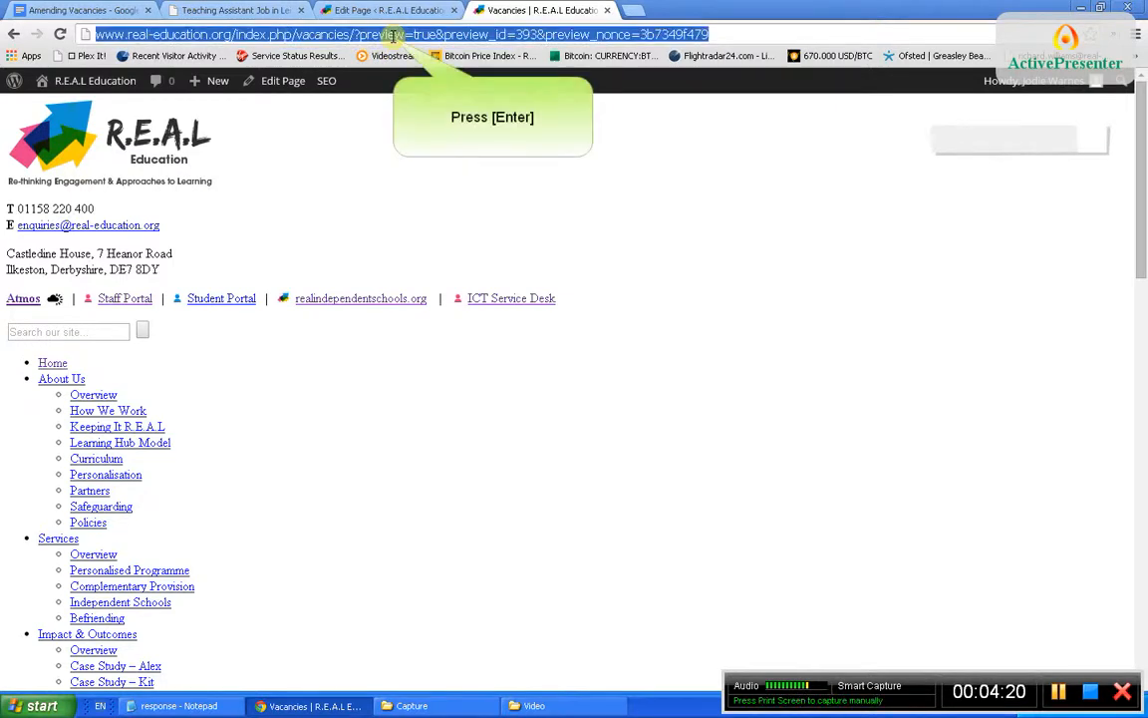
key(Return)
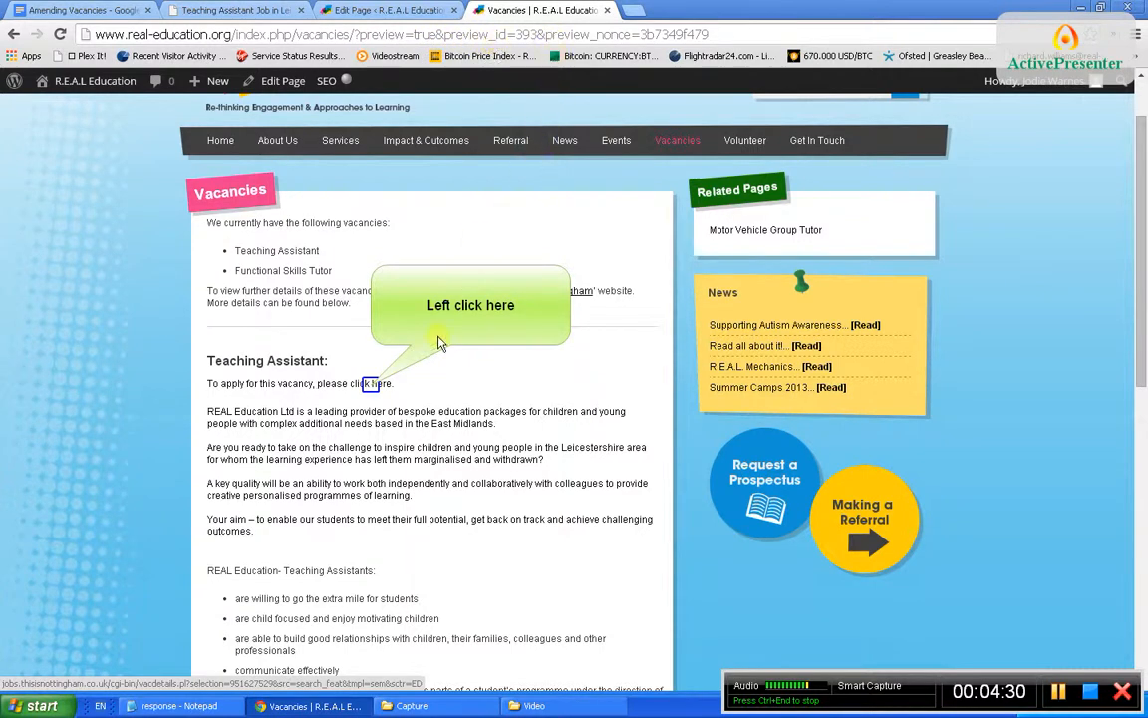
click(369, 384)
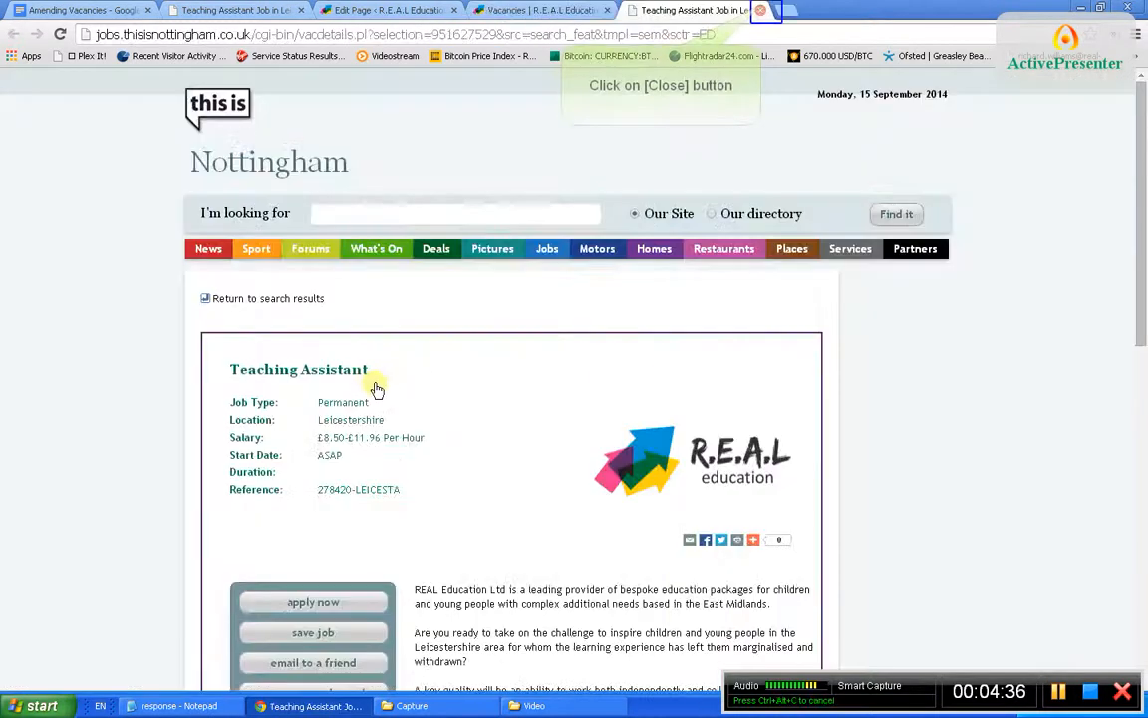
click(762, 10)
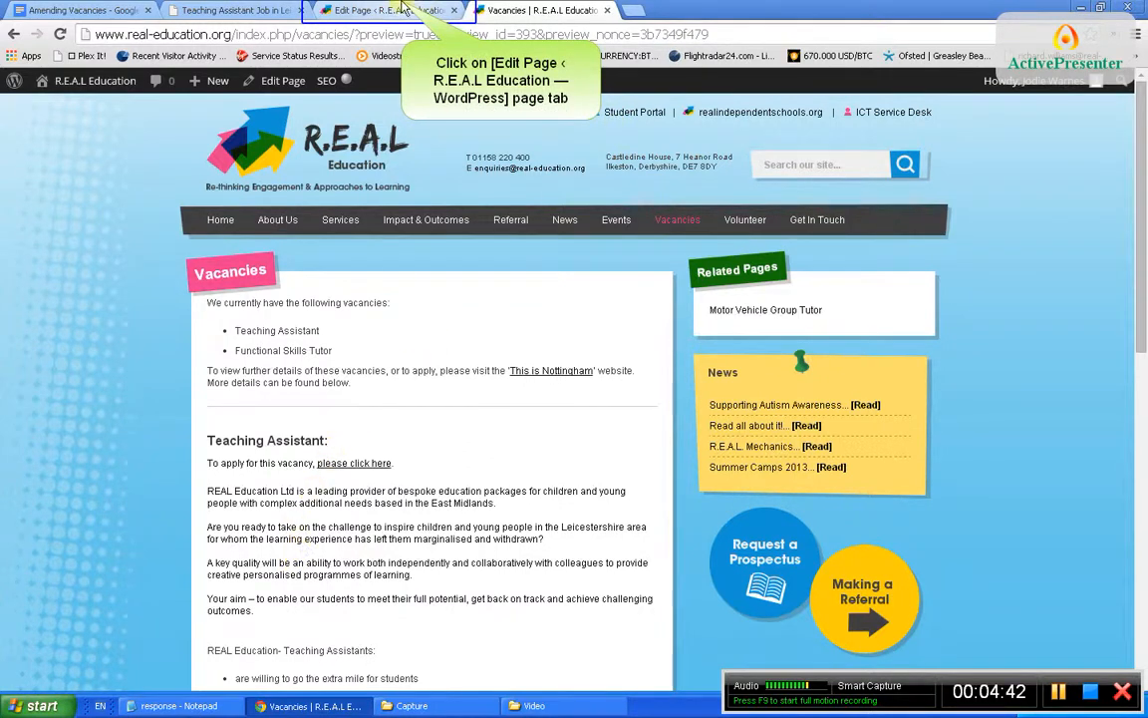
Return to the page editor and publish the updated Vacancies page
click(404, 8)
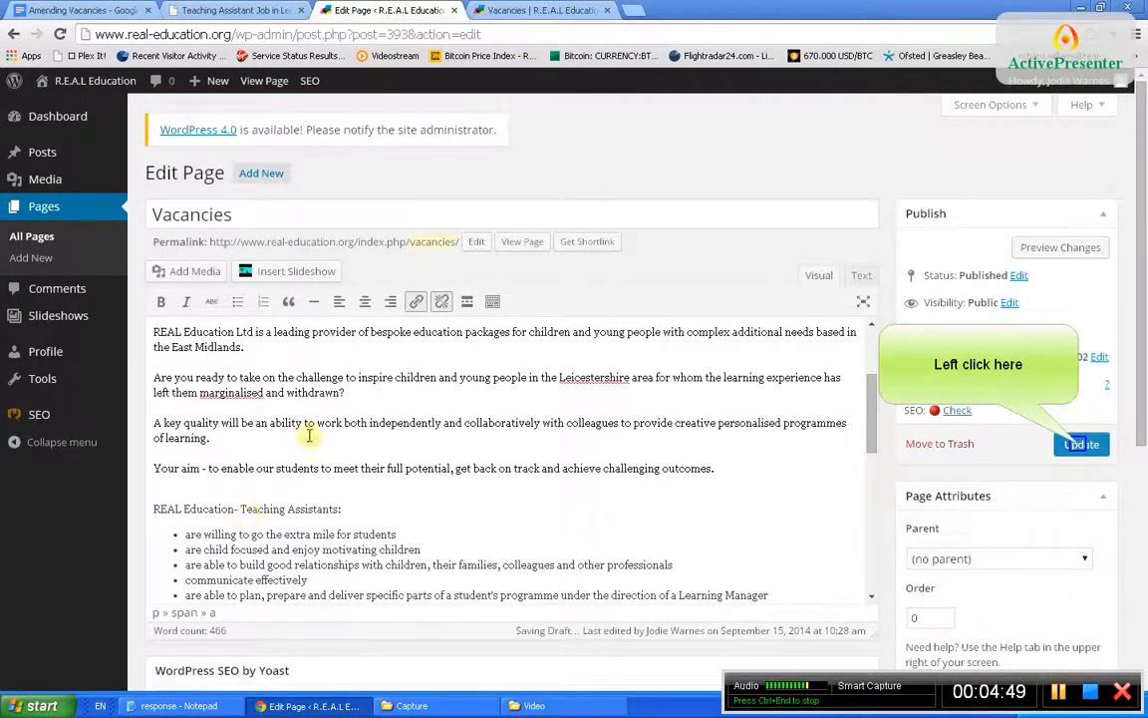
click(1081, 444)
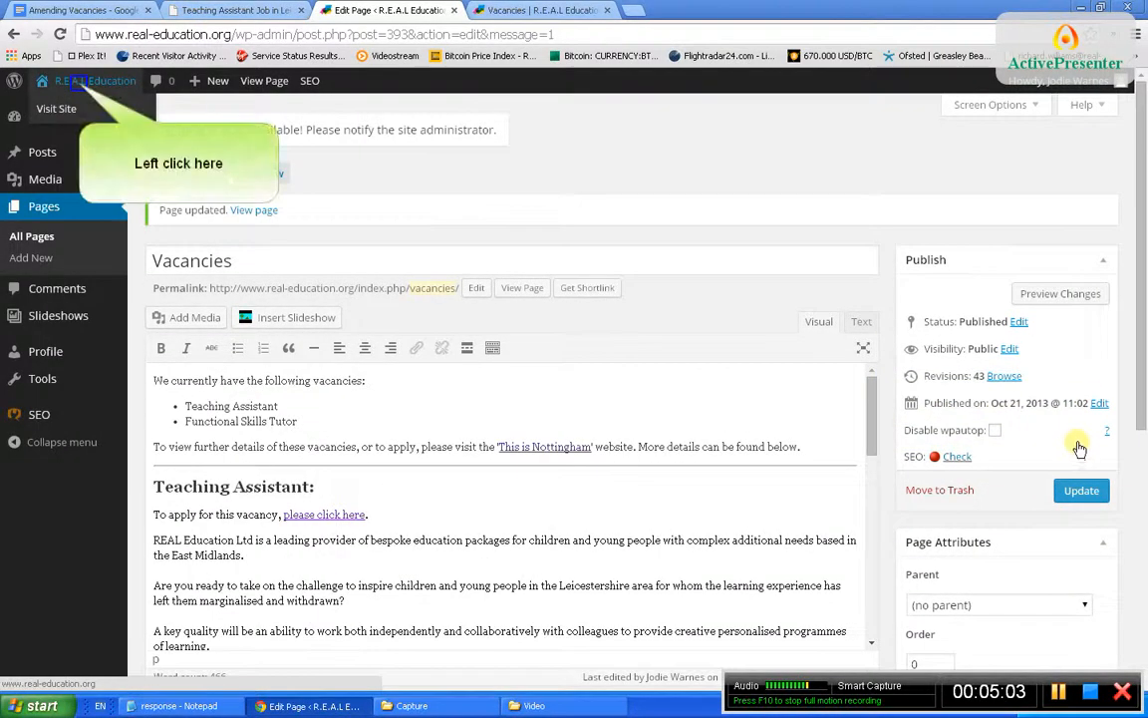
Check the Vacancies page on the live site with the old preview closed, and reopen the page for editing
click(80, 89)
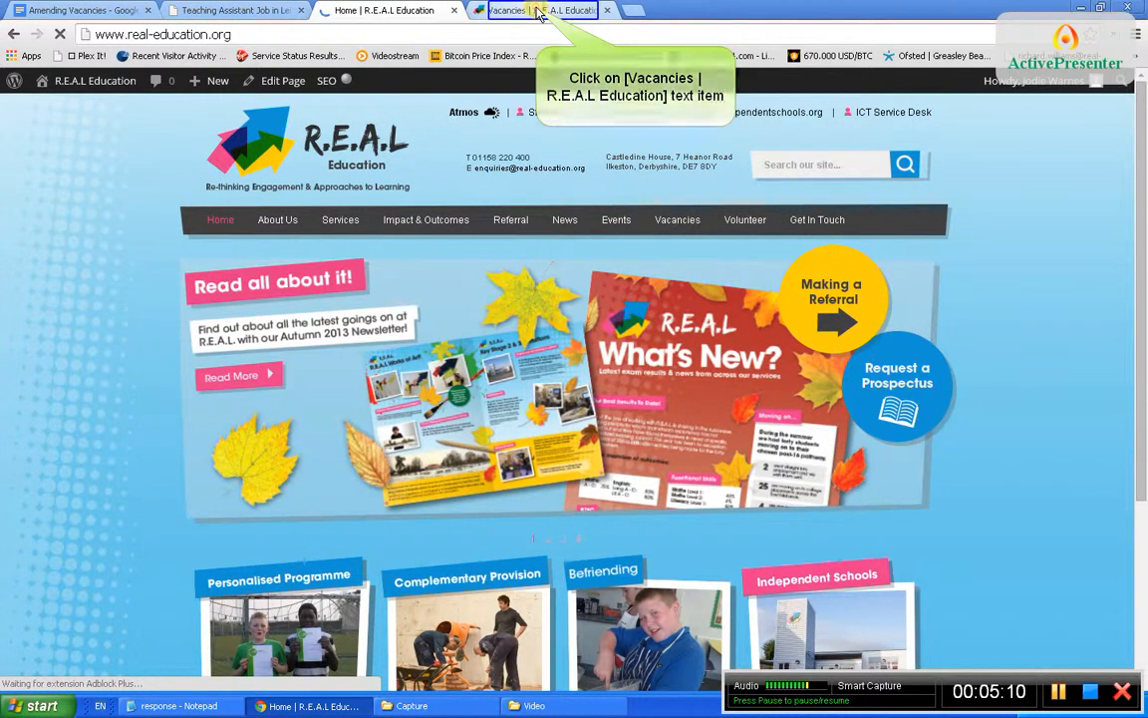
click(539, 11)
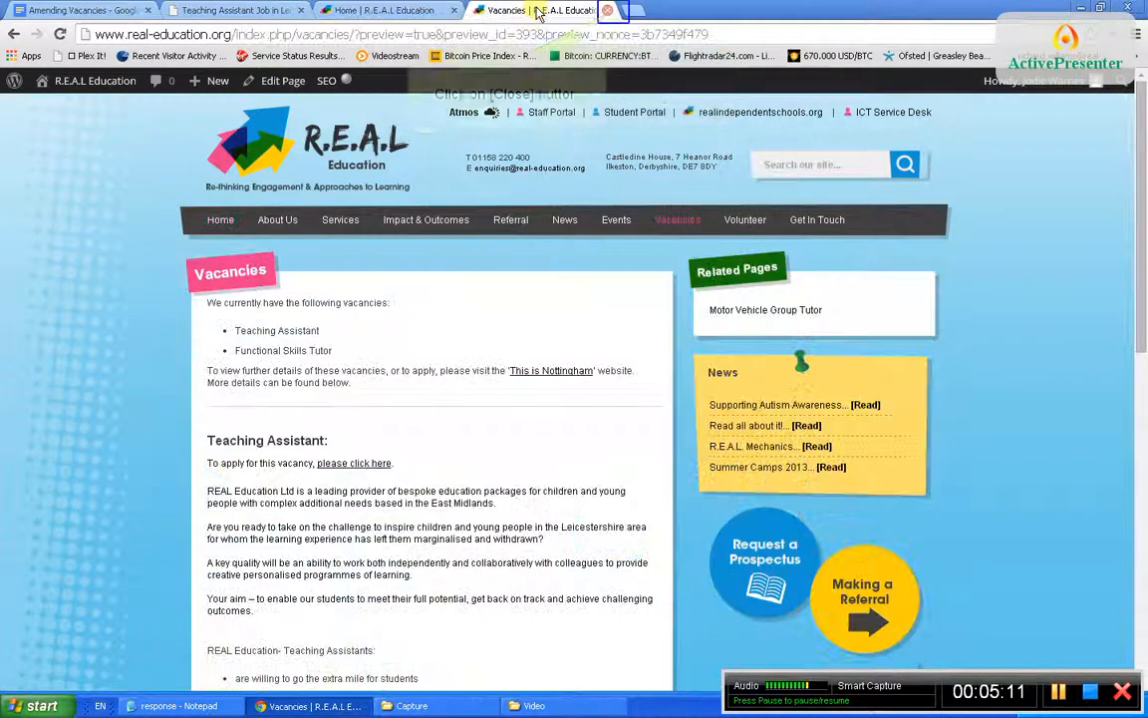
click(607, 12)
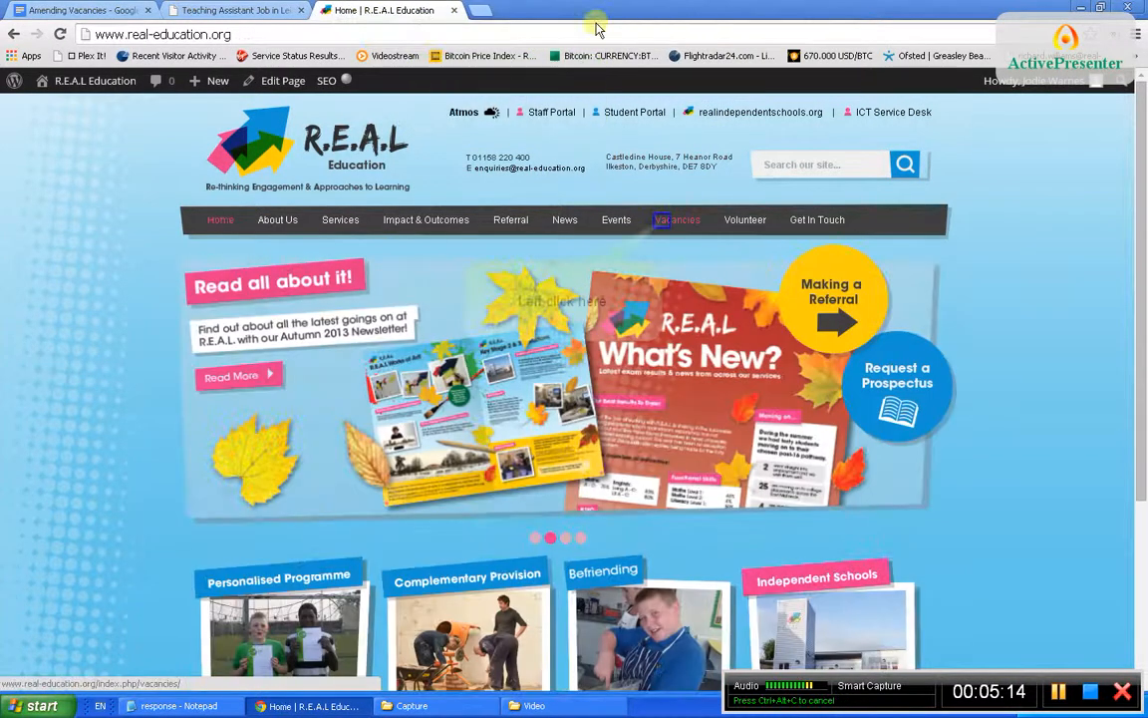
click(658, 222)
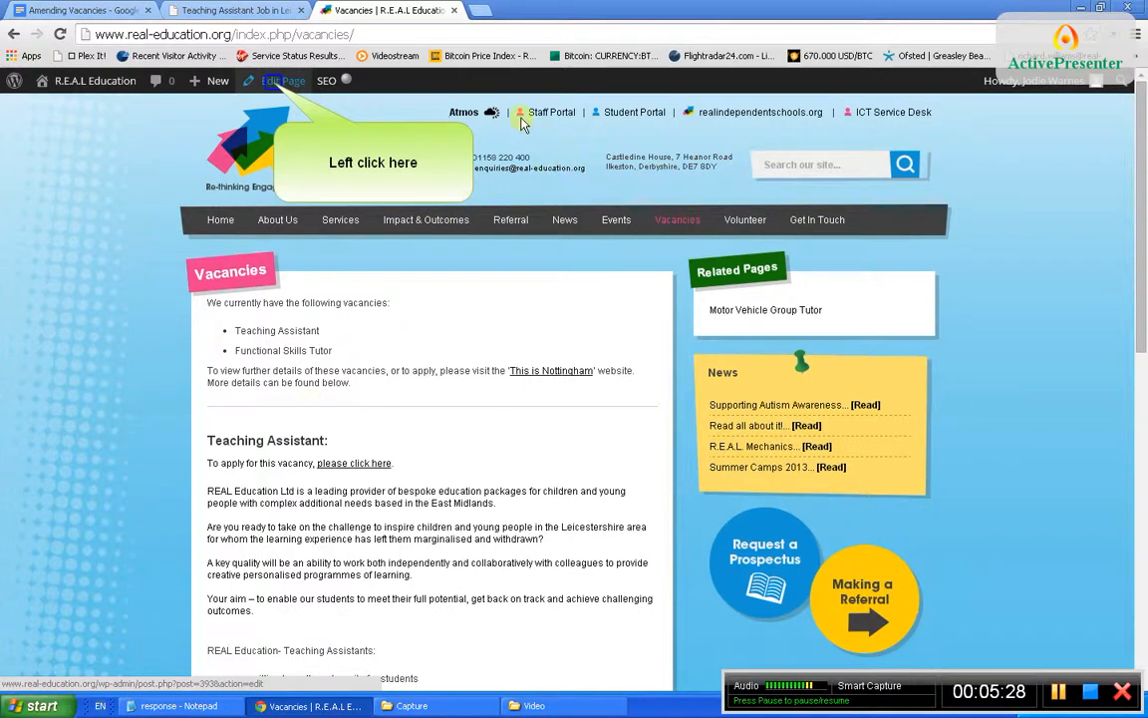
click(277, 88)
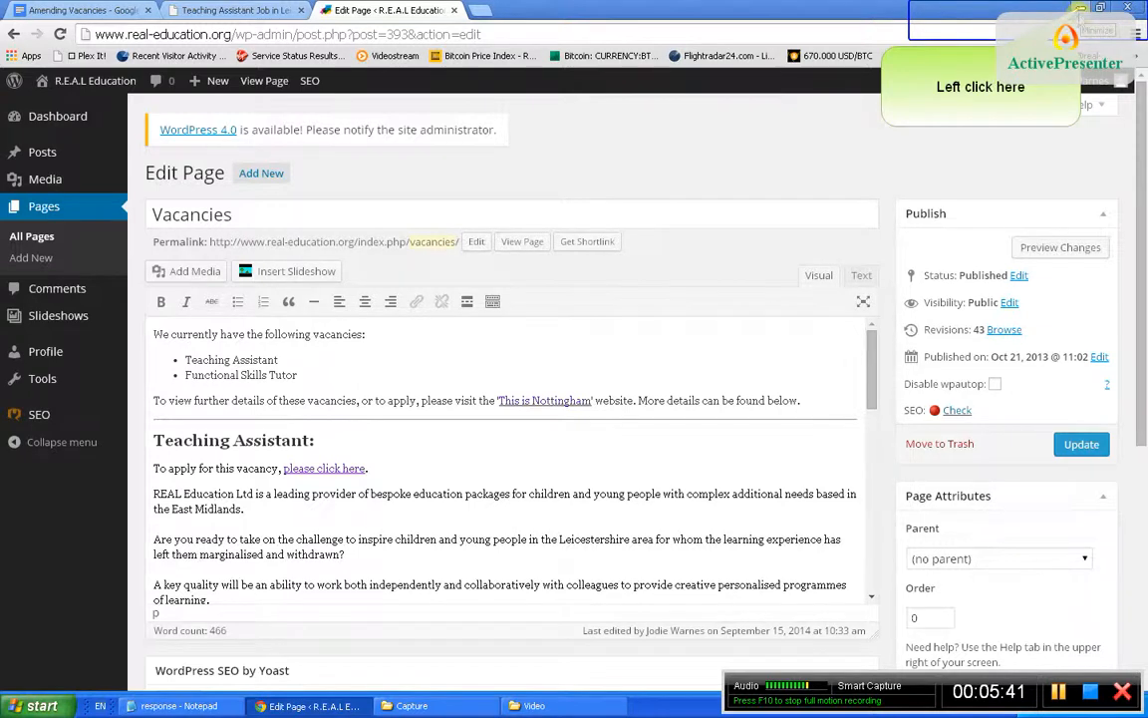
Open the REAL IS Admin shortcut from the desktop and log in to the R.E.A.L Independent Schools site with the prefilled credentials
click(1081, 8)
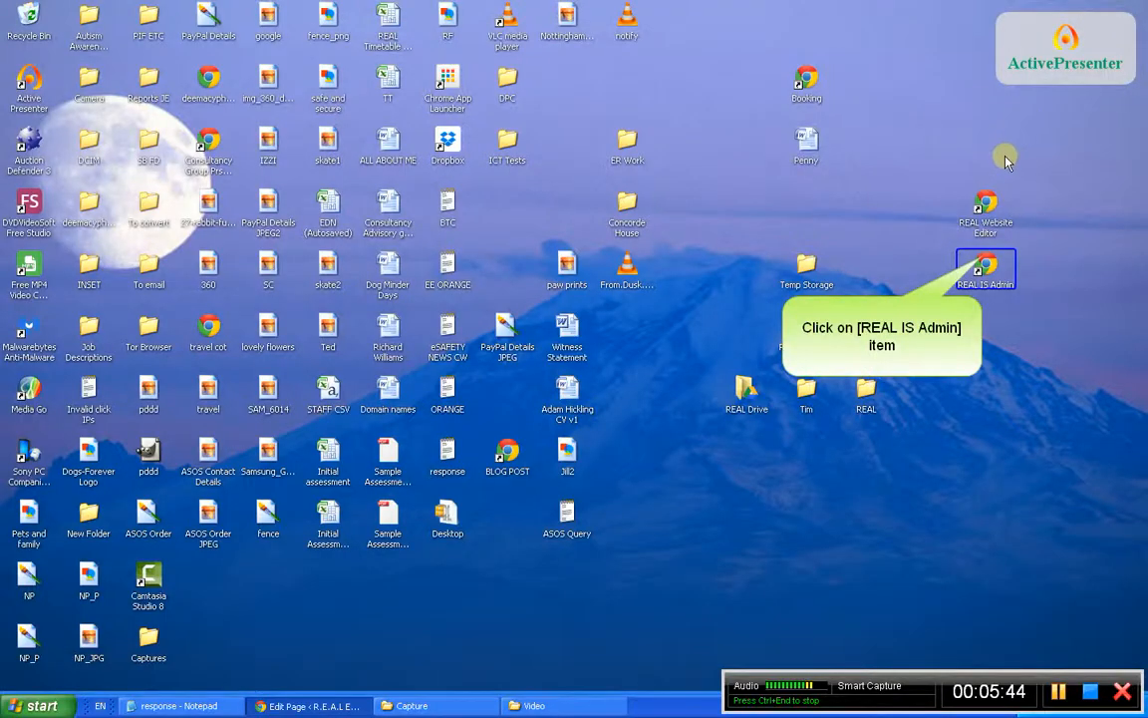
click(983, 263)
key(Up)
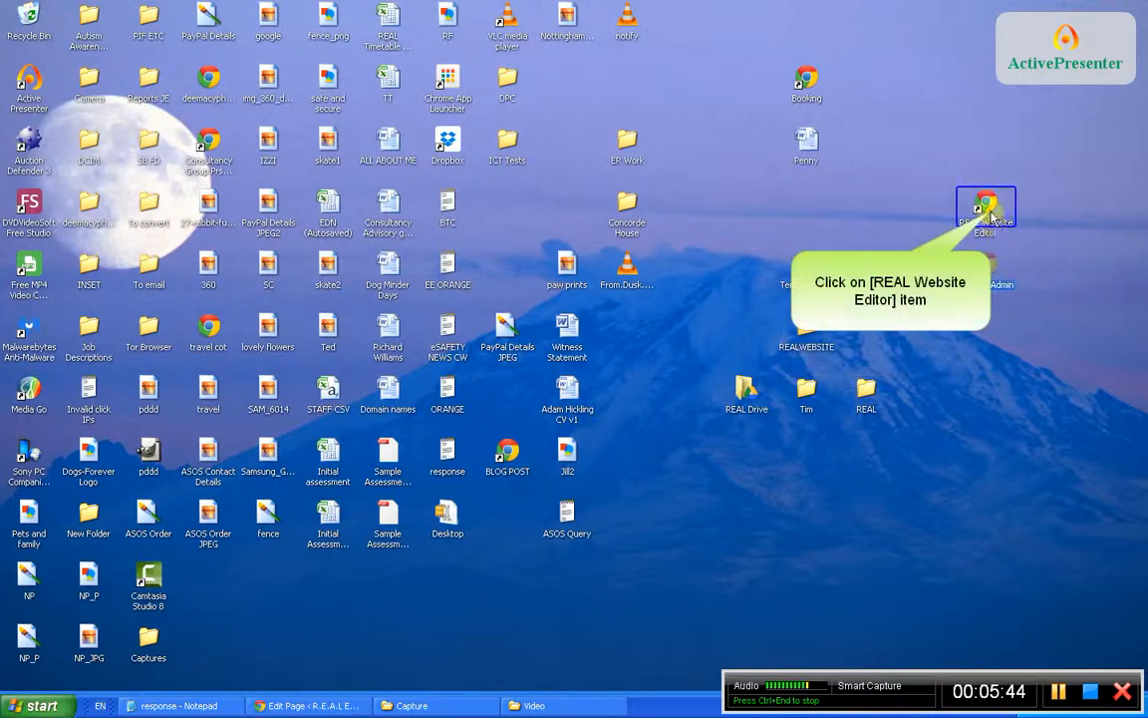
click(991, 216)
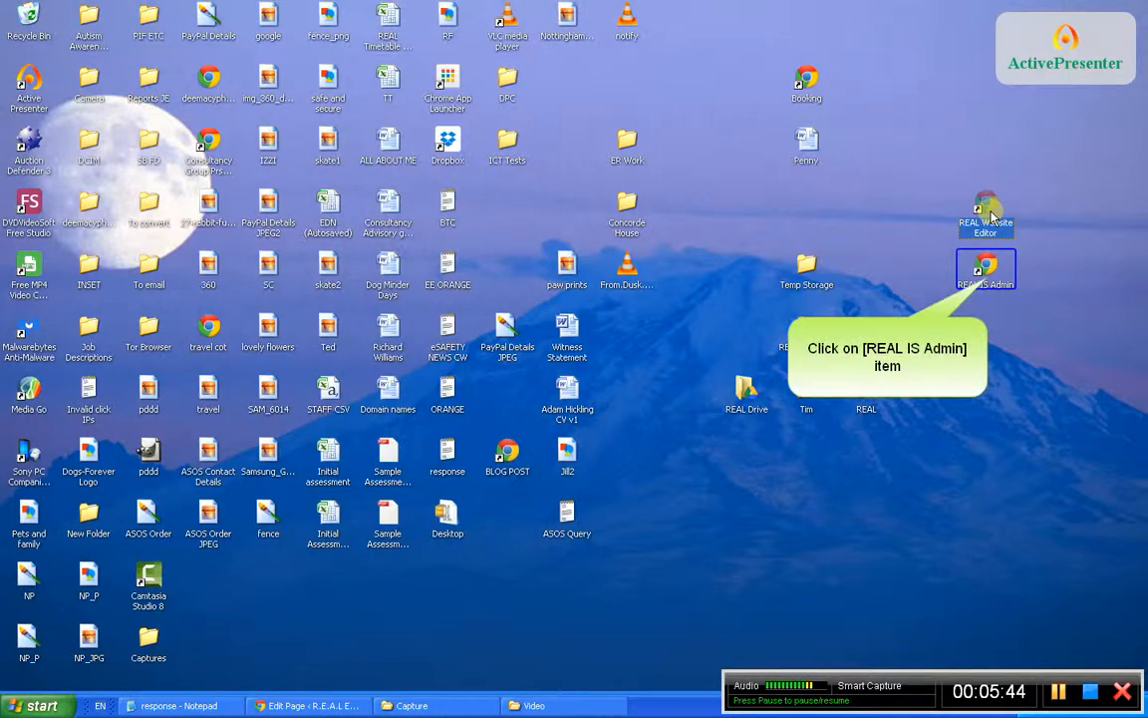
click(987, 264)
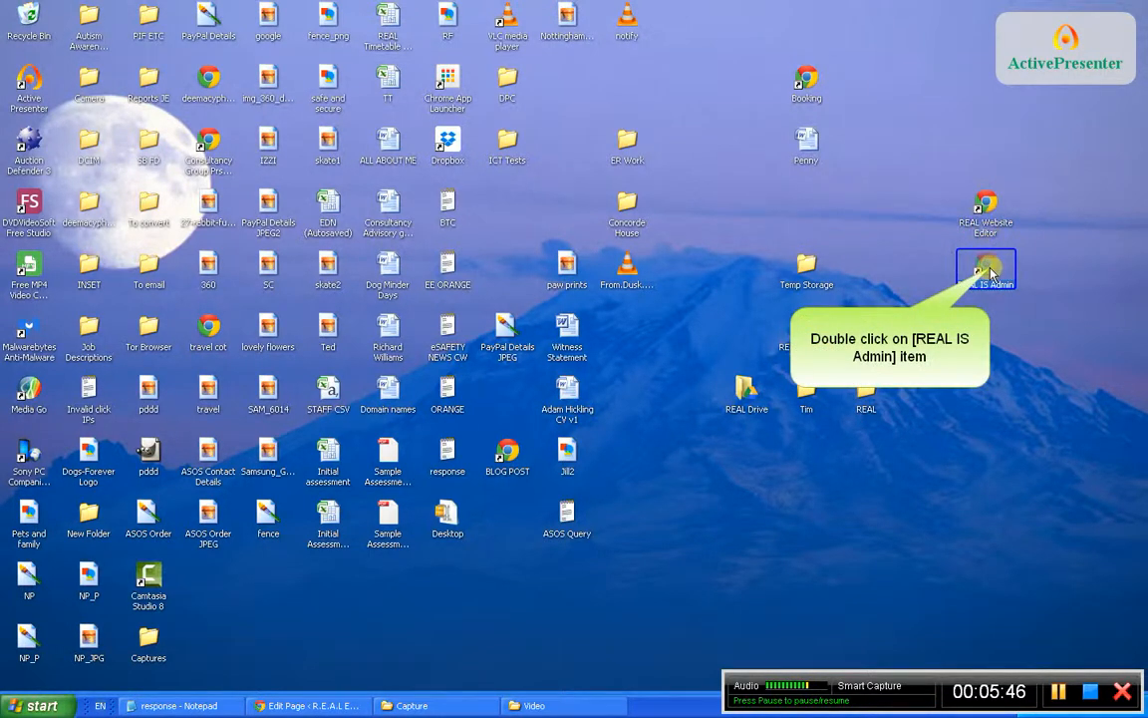
double_click(990, 269)
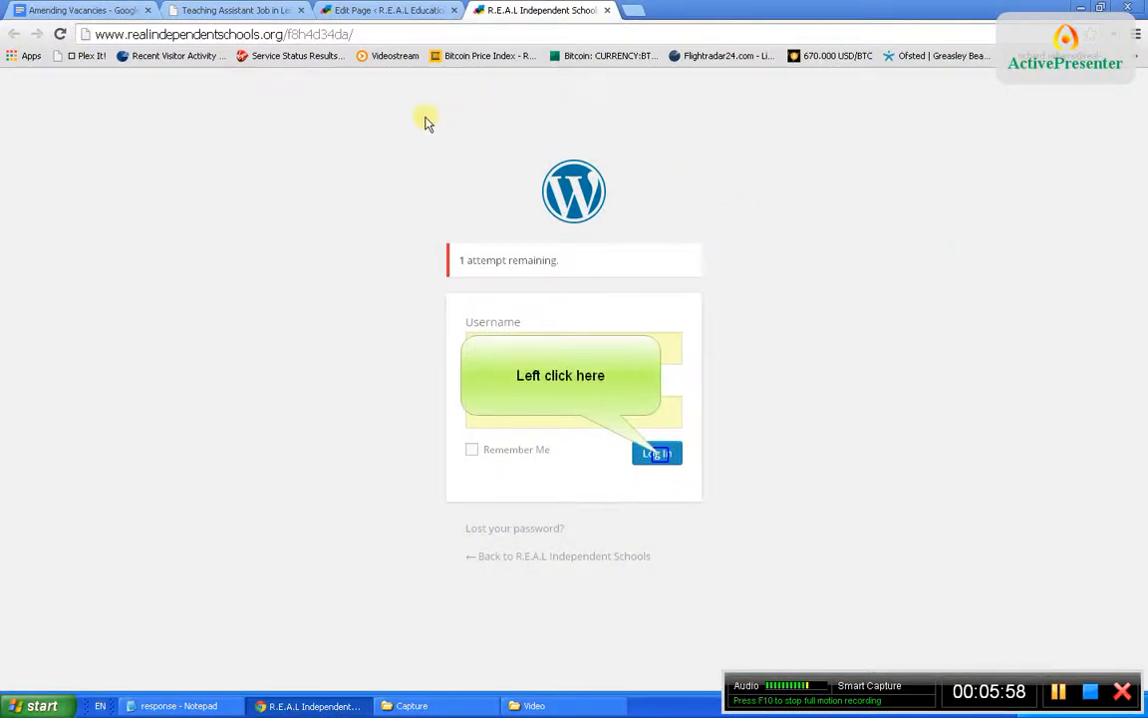
click(657, 455)
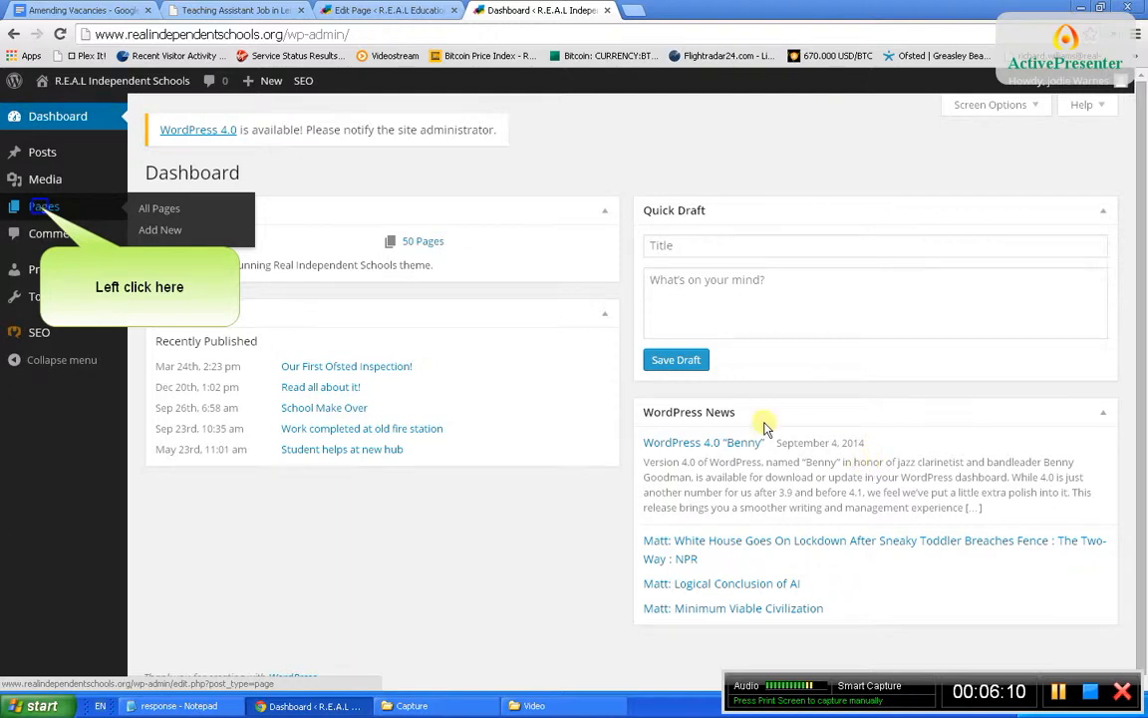
Open the Vacancies page for editing on the R.E.A.L Independent Schools site and compare it with the open R.E.A.L Education editor
click(42, 209)
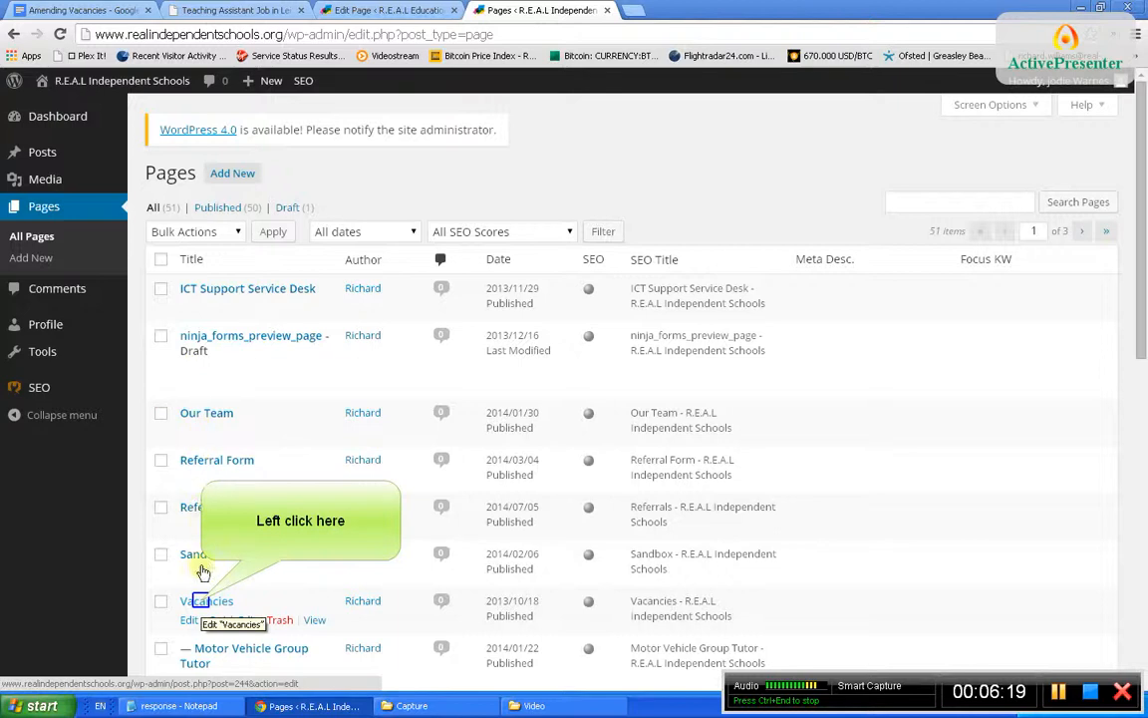
click(201, 601)
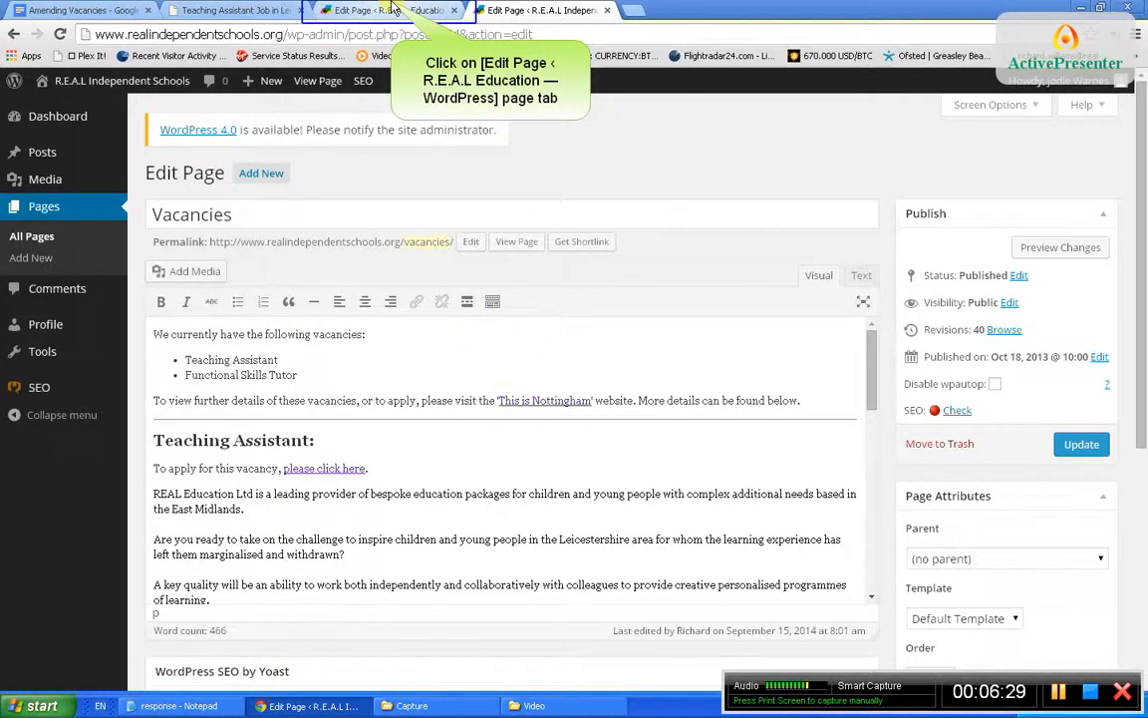
click(392, 8)
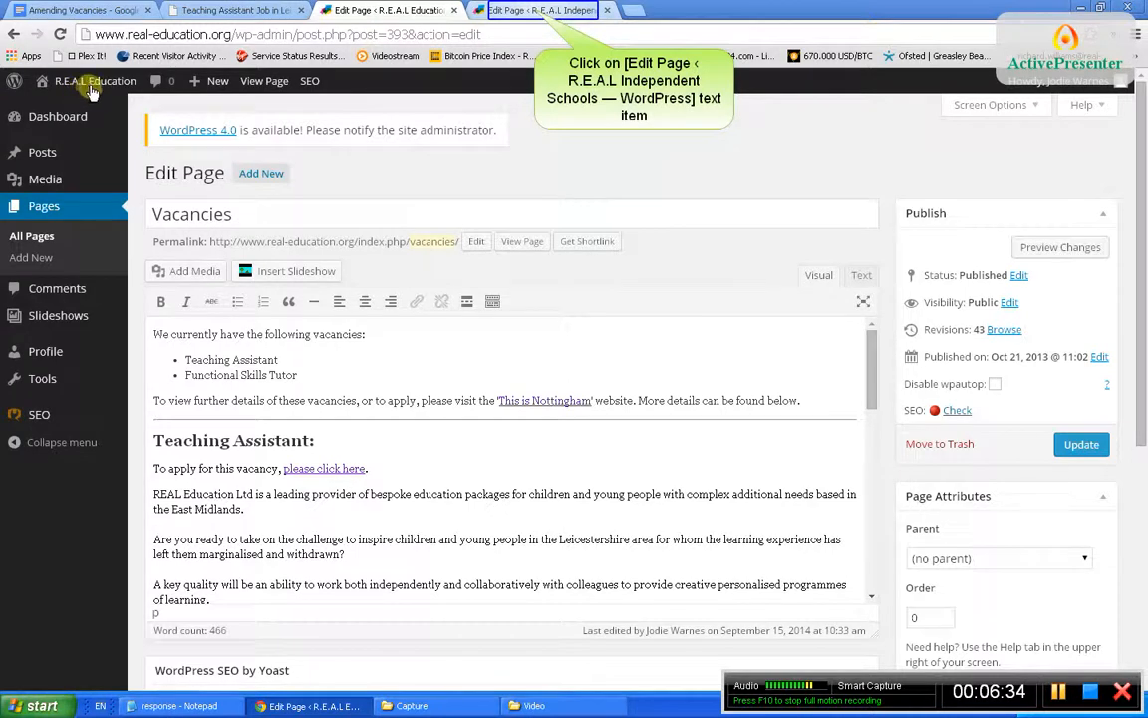
click(535, 12)
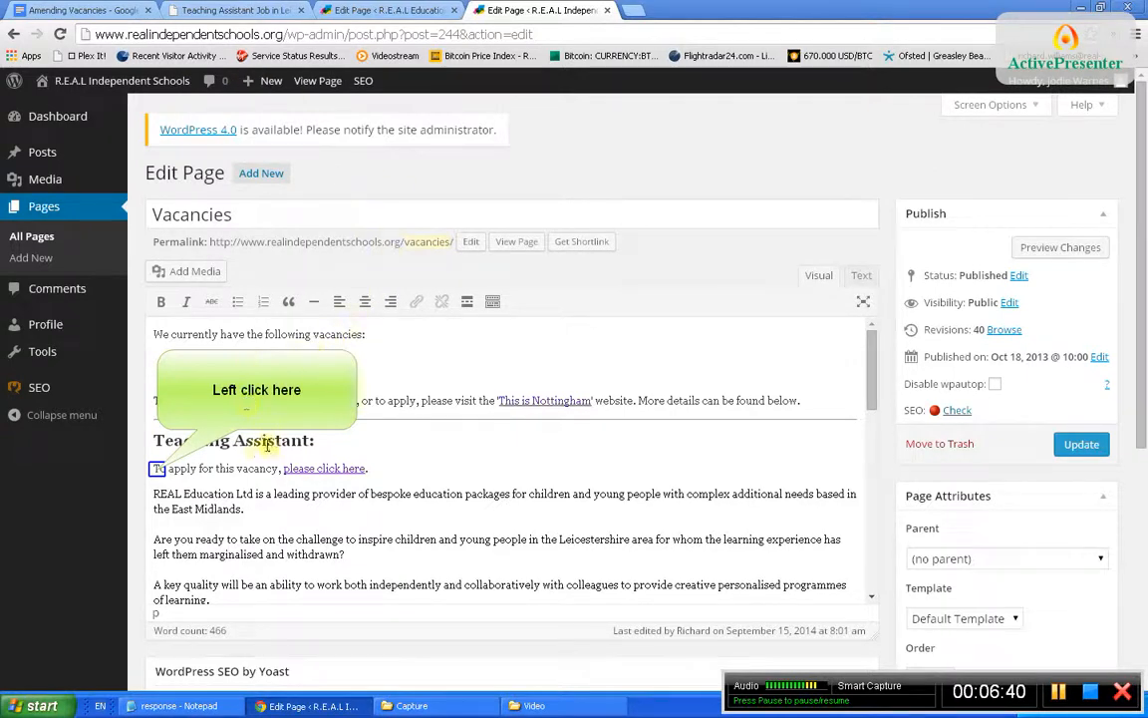
Delete the old vacancy text under the Teaching Assistant heading, from "To apply for this vacancy" through "with complex additional needs."
click(158, 467)
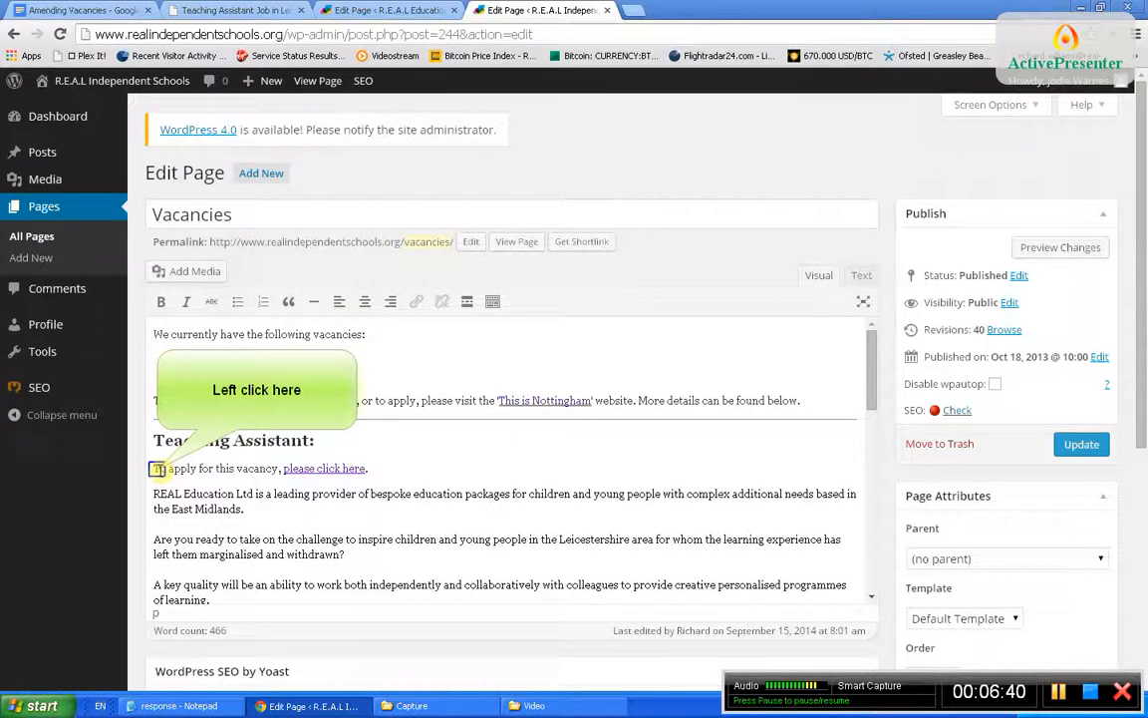
drag(157, 467, 307, 389)
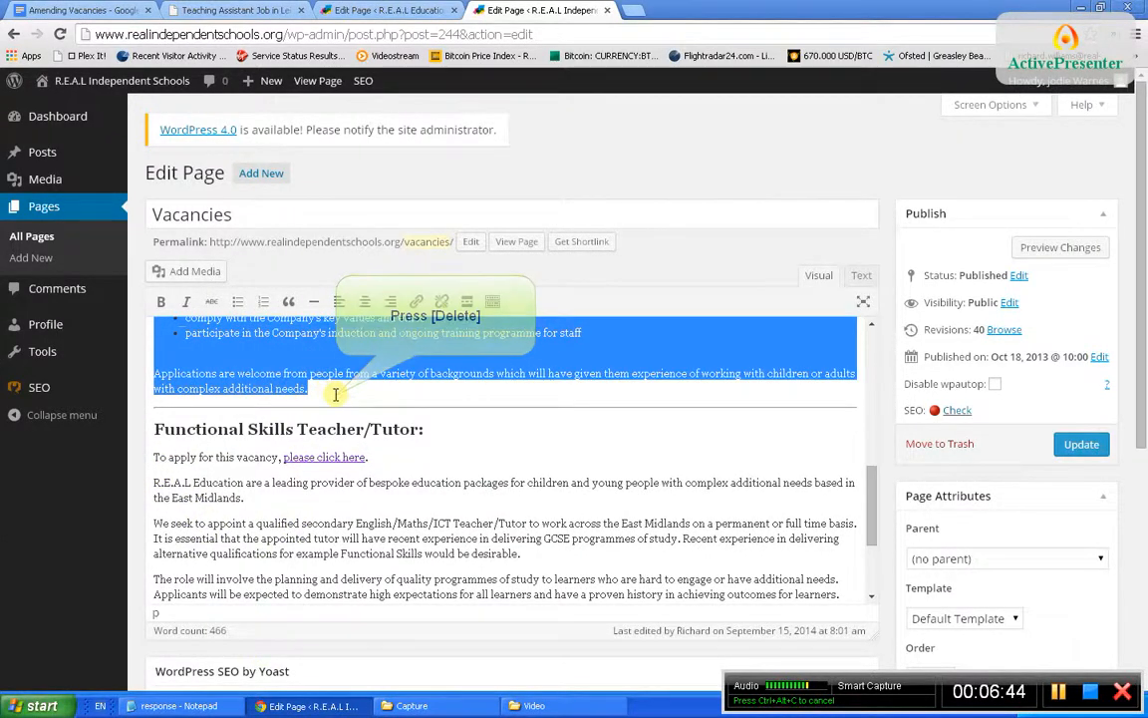
key(Delete)
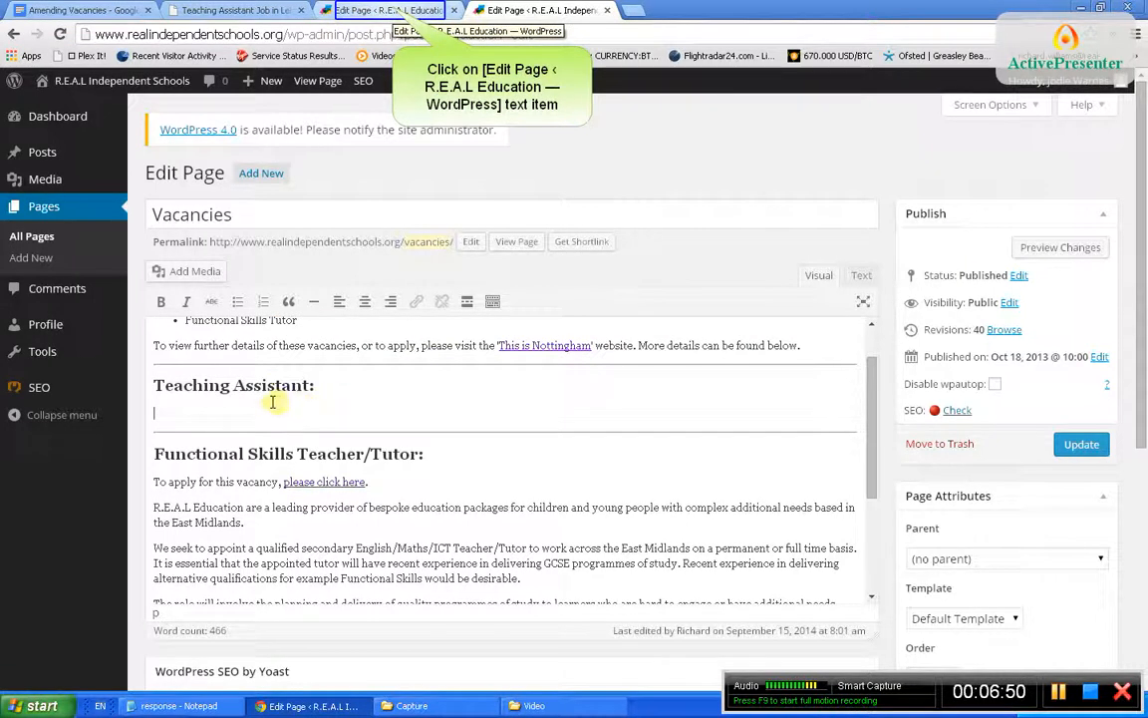
Copy the full Teaching Assistant vacancy text, including its application link, from the R.E.A.L Education Vacancies editor
click(395, 14)
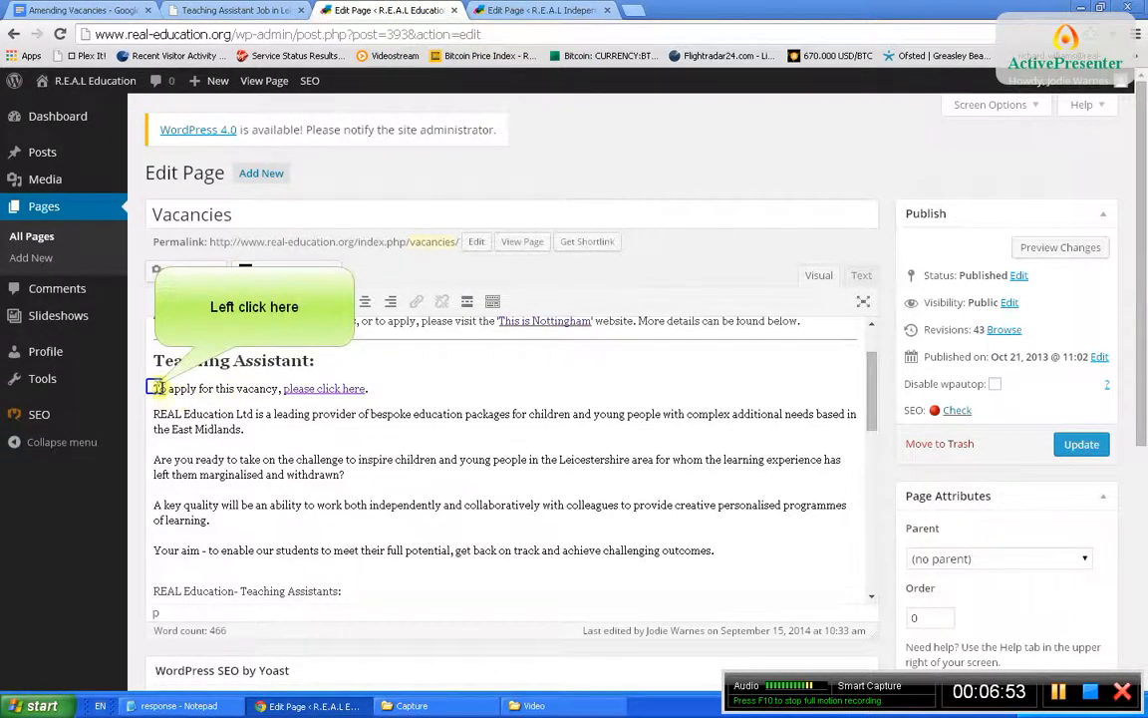
drag(155, 387, 308, 527)
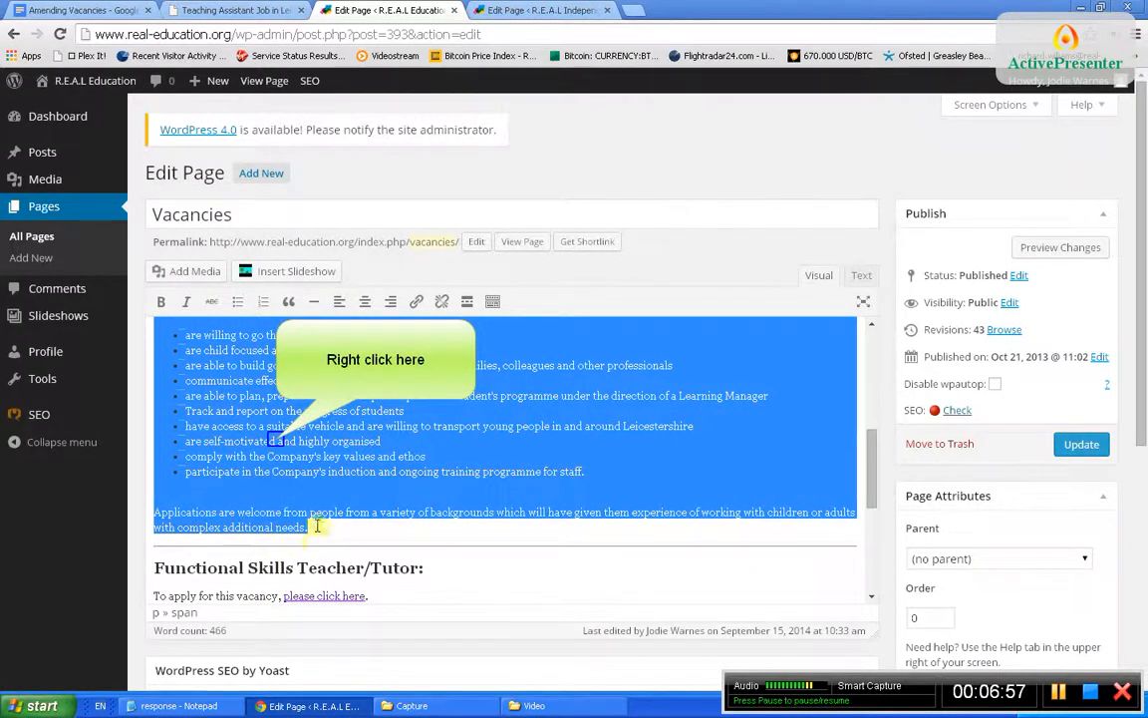
right_click(275, 440)
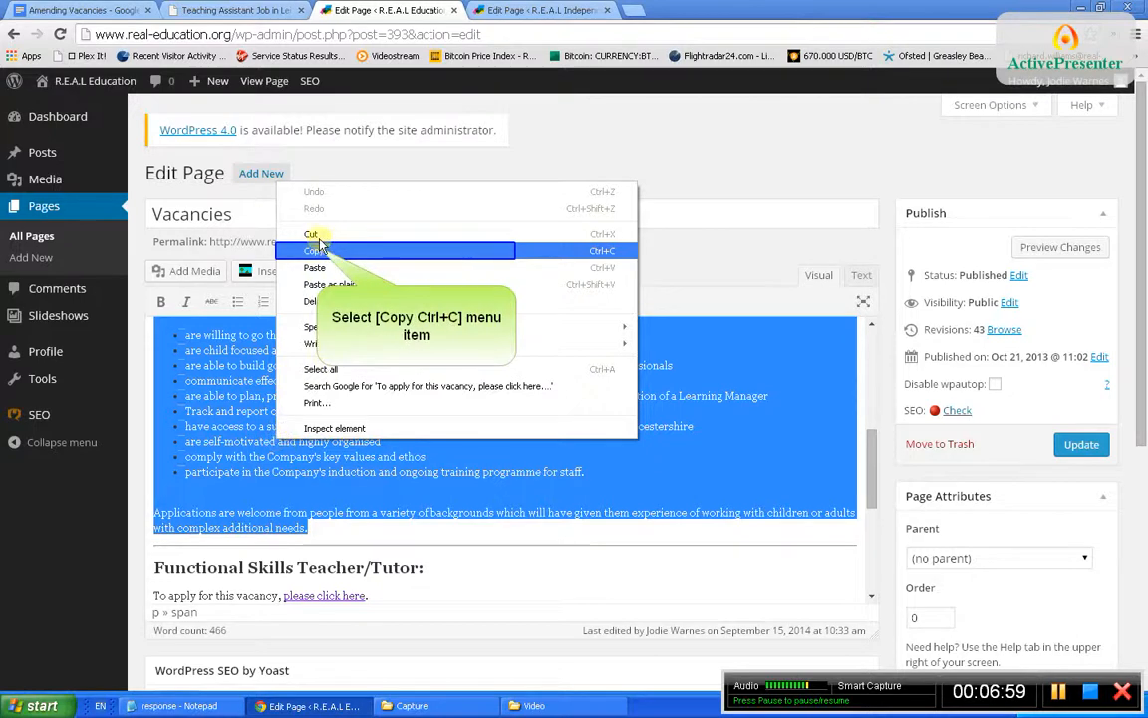
click(317, 252)
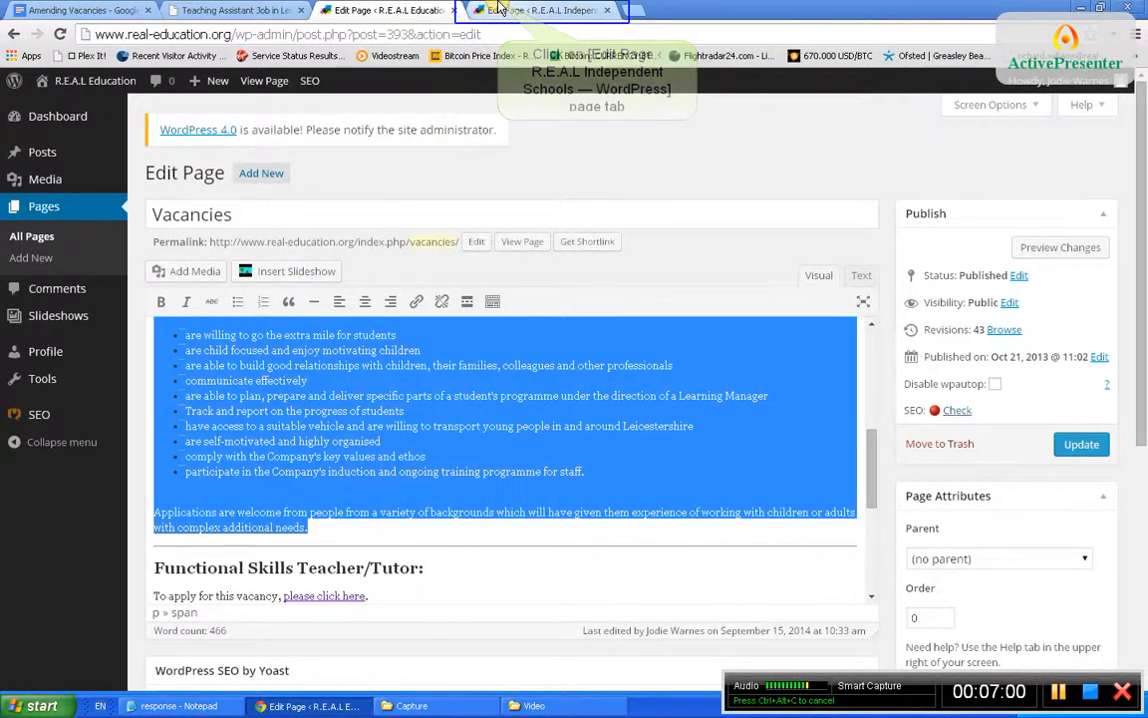
Paste the copied vacancy text under the Teaching Assistant heading on the R.E.A.L Independent Schools Vacancies page
click(502, 9)
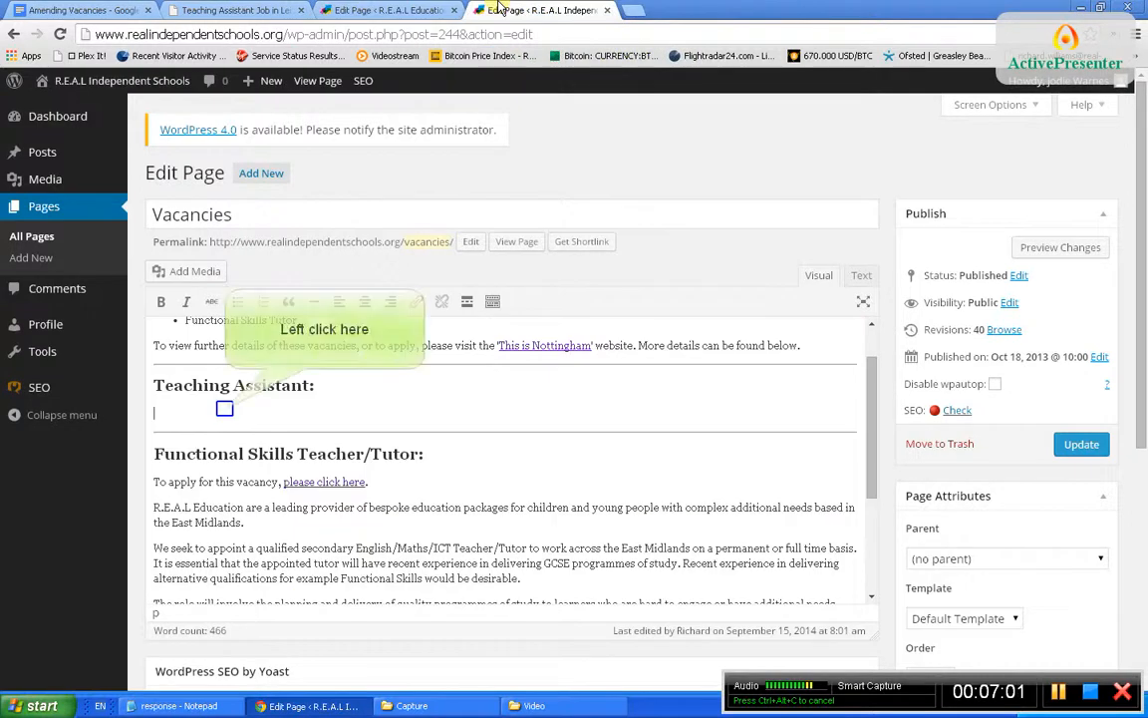
click(225, 408)
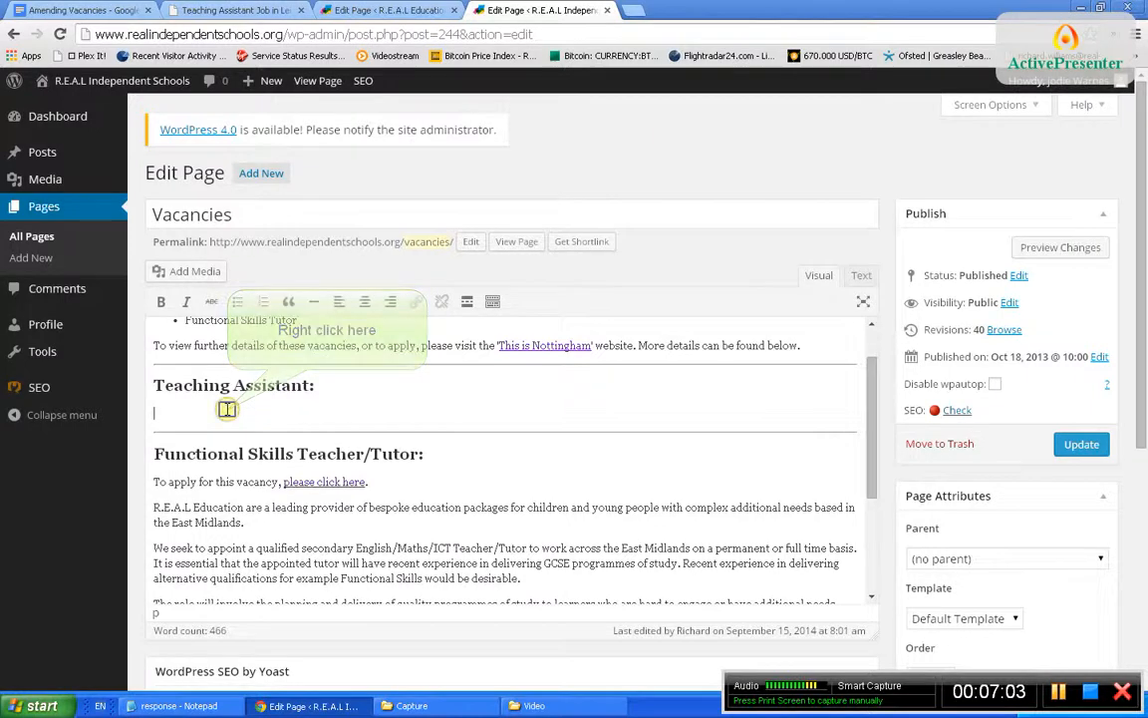
right_click(227, 409)
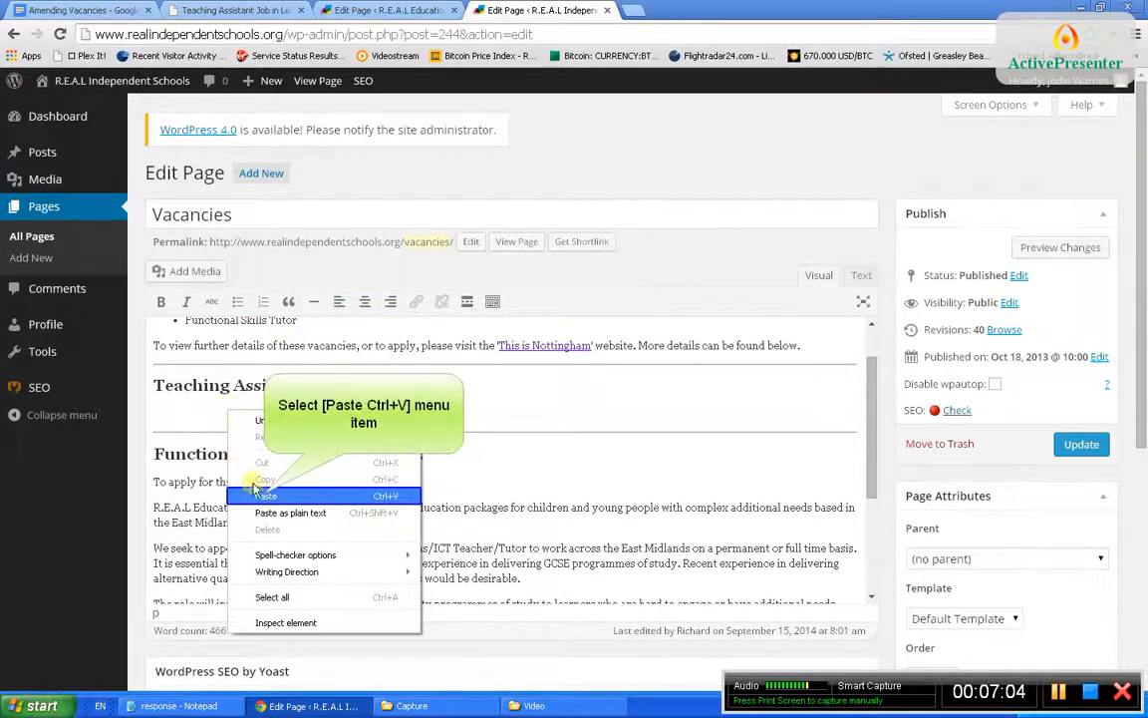
click(265, 496)
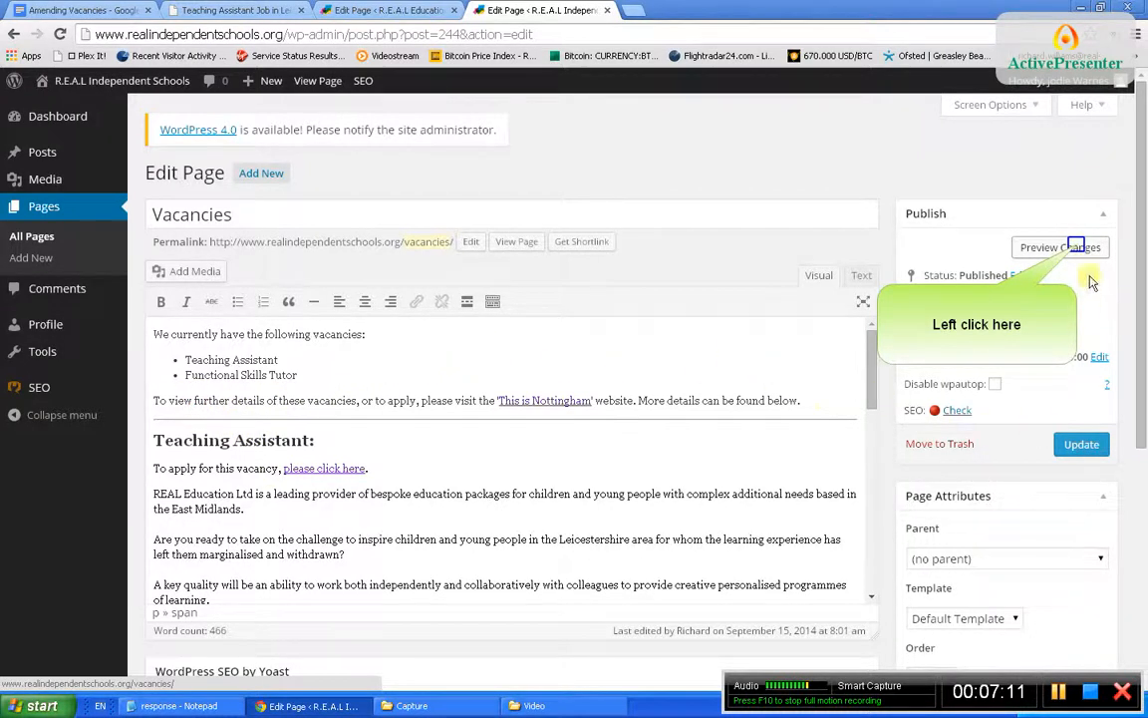
Preview the Vacancies page changes, close the preview and publish the updated R.E.A.L Independent Schools page
click(1077, 250)
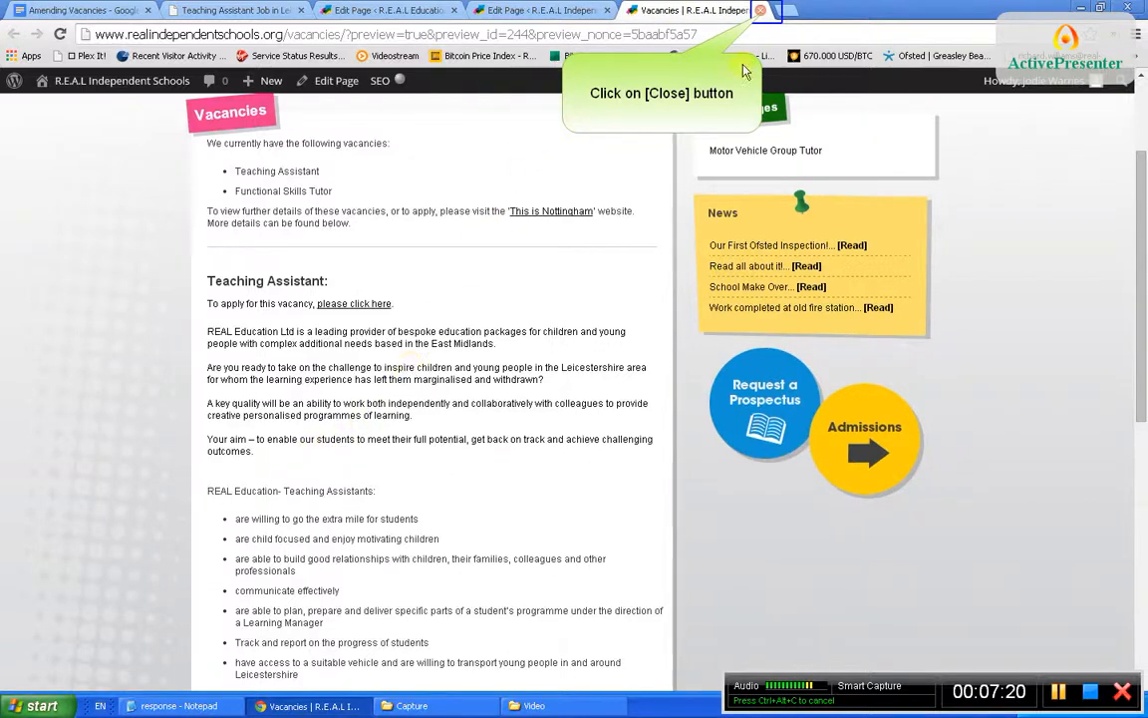
click(761, 12)
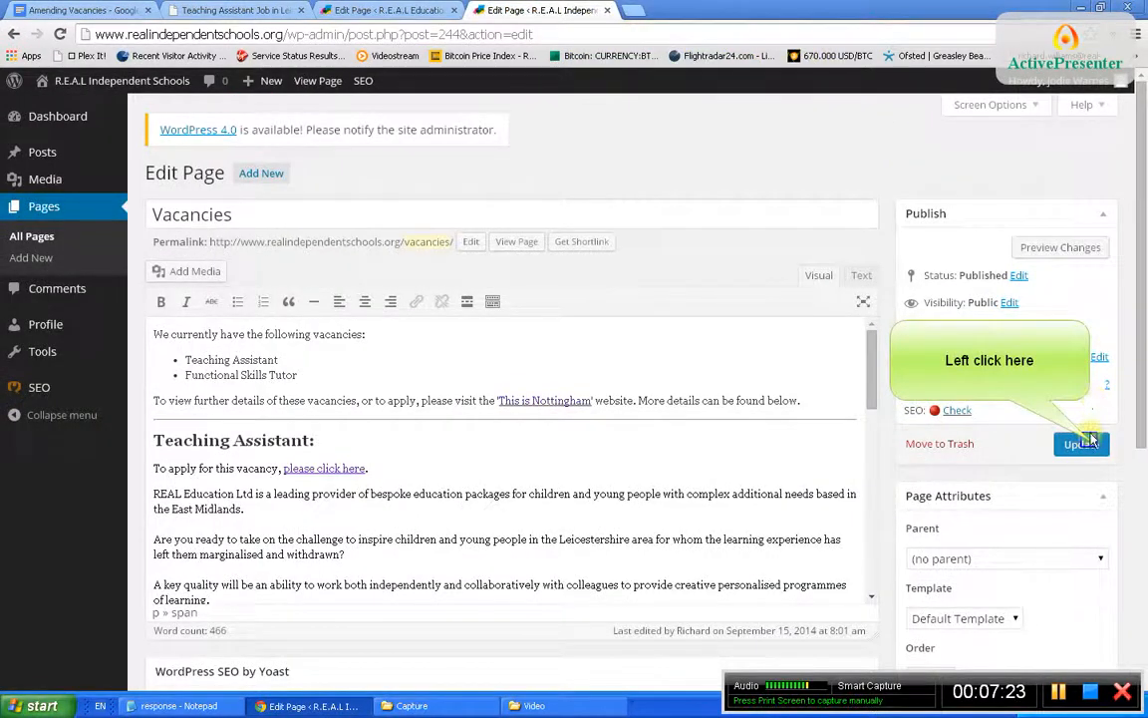
click(1082, 445)
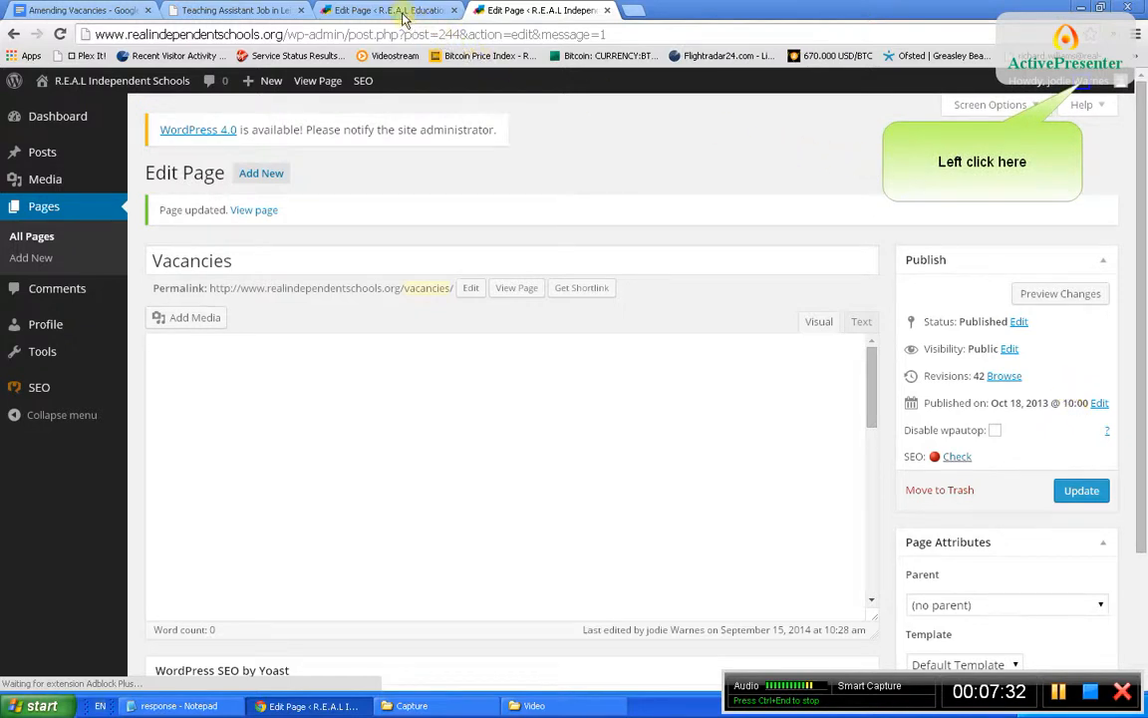
Log out of both the R.E.A.L Education and R.E.A.L Independent Schools sites, and close the R.E.A.L Education login page
click(1084, 90)
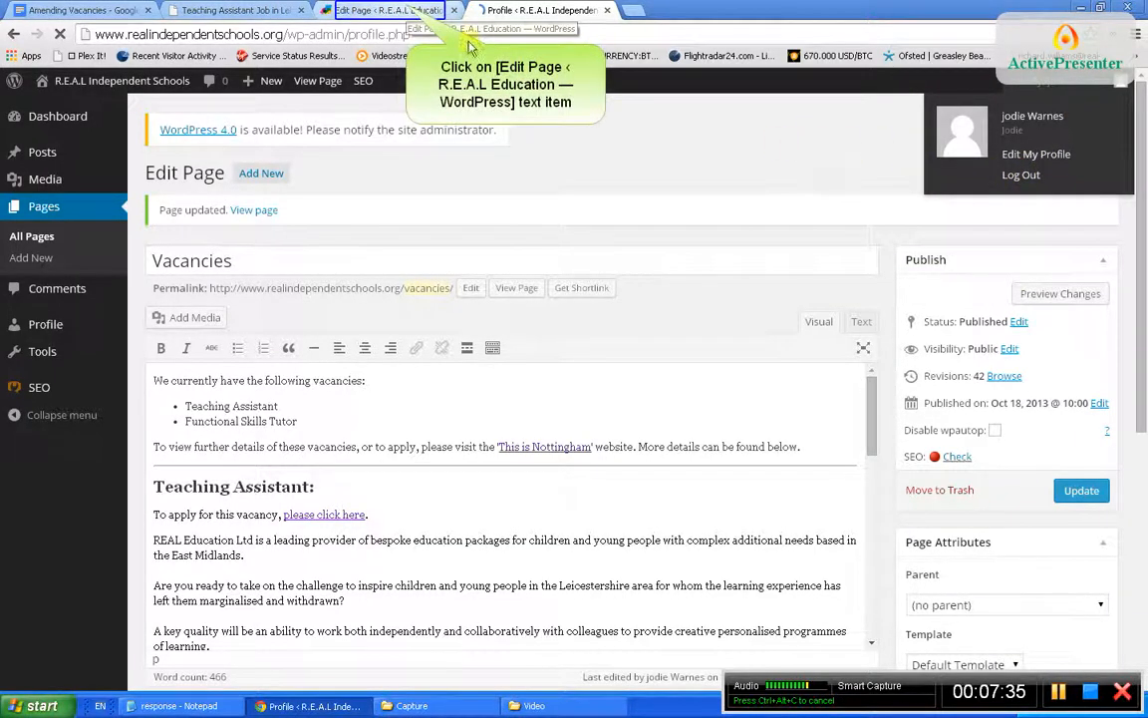
click(407, 10)
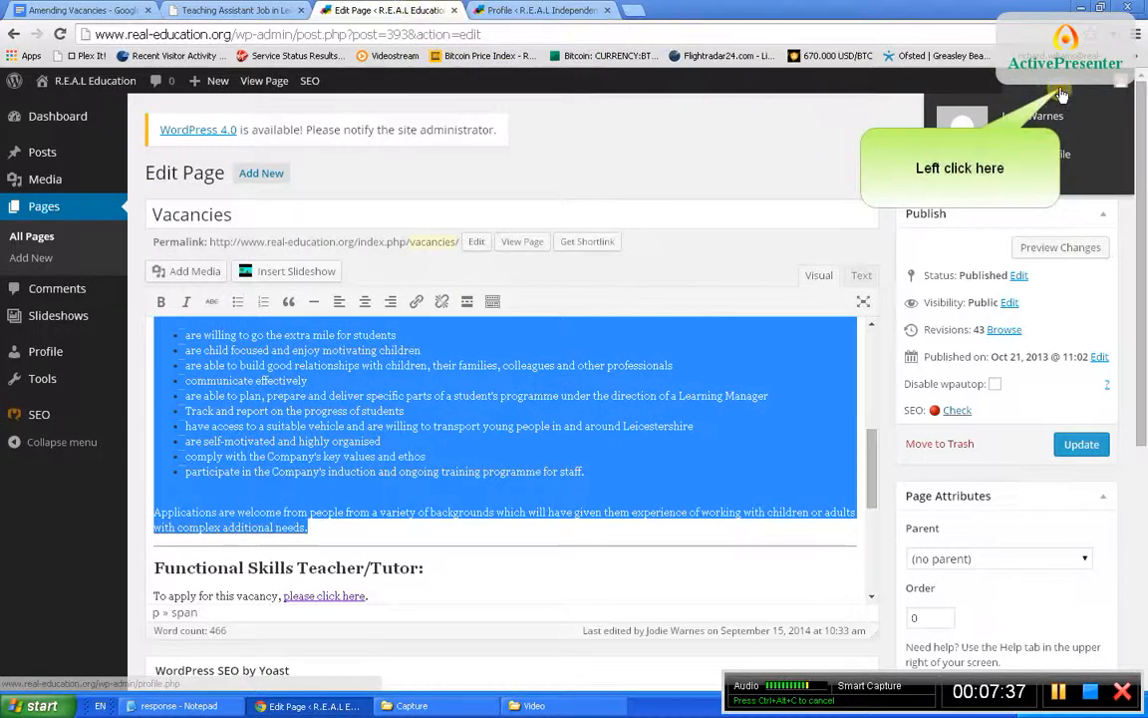
click(1061, 90)
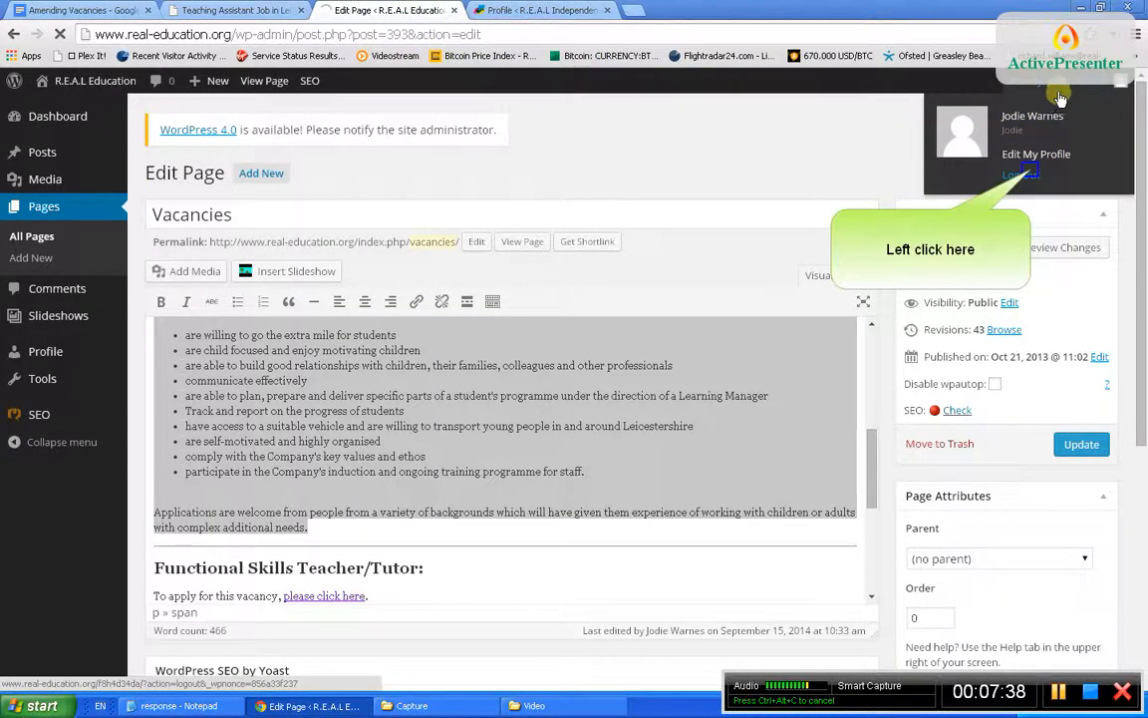
click(1030, 175)
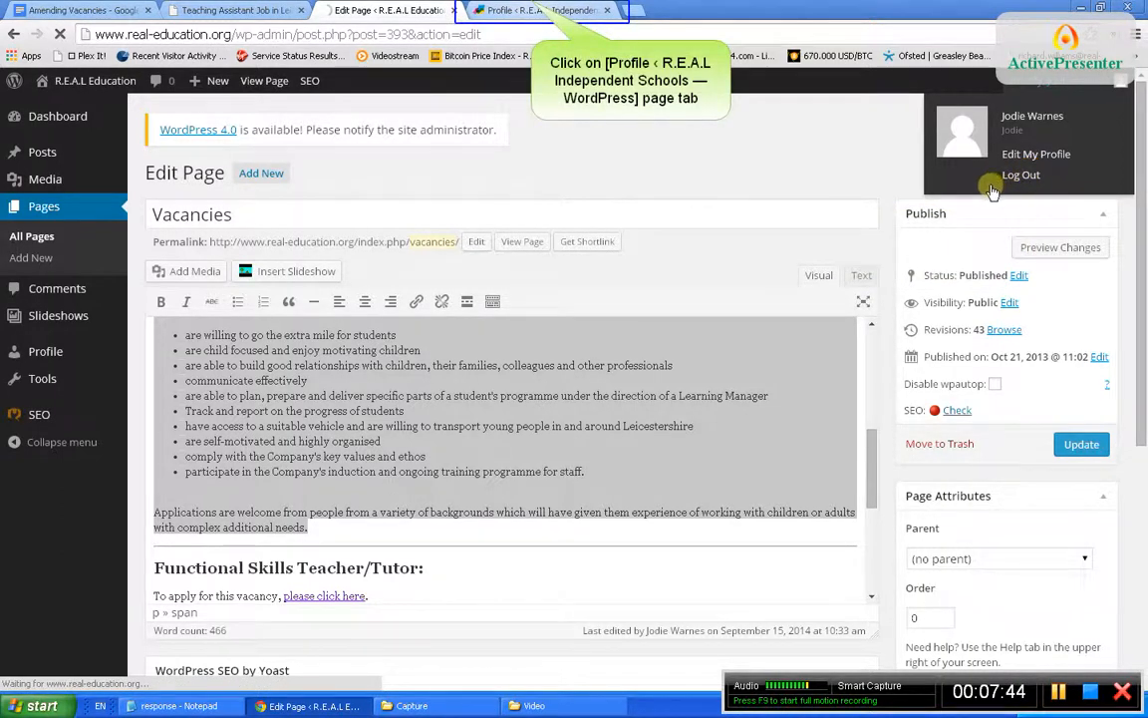
click(533, 9)
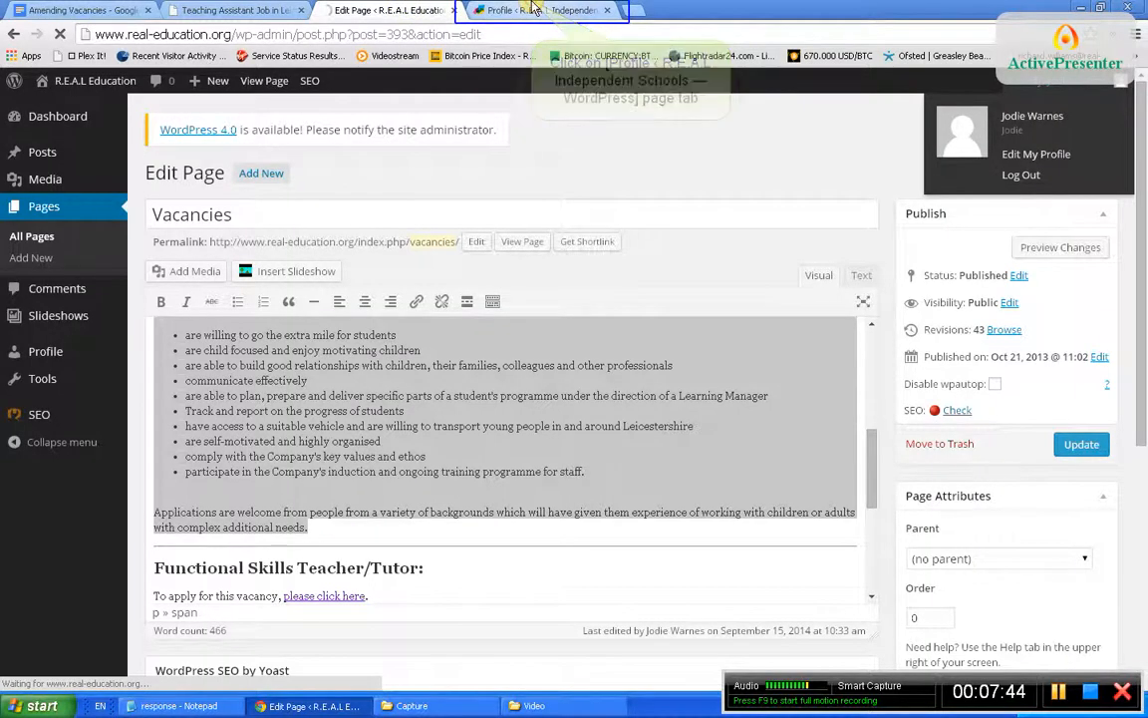
click(1020, 176)
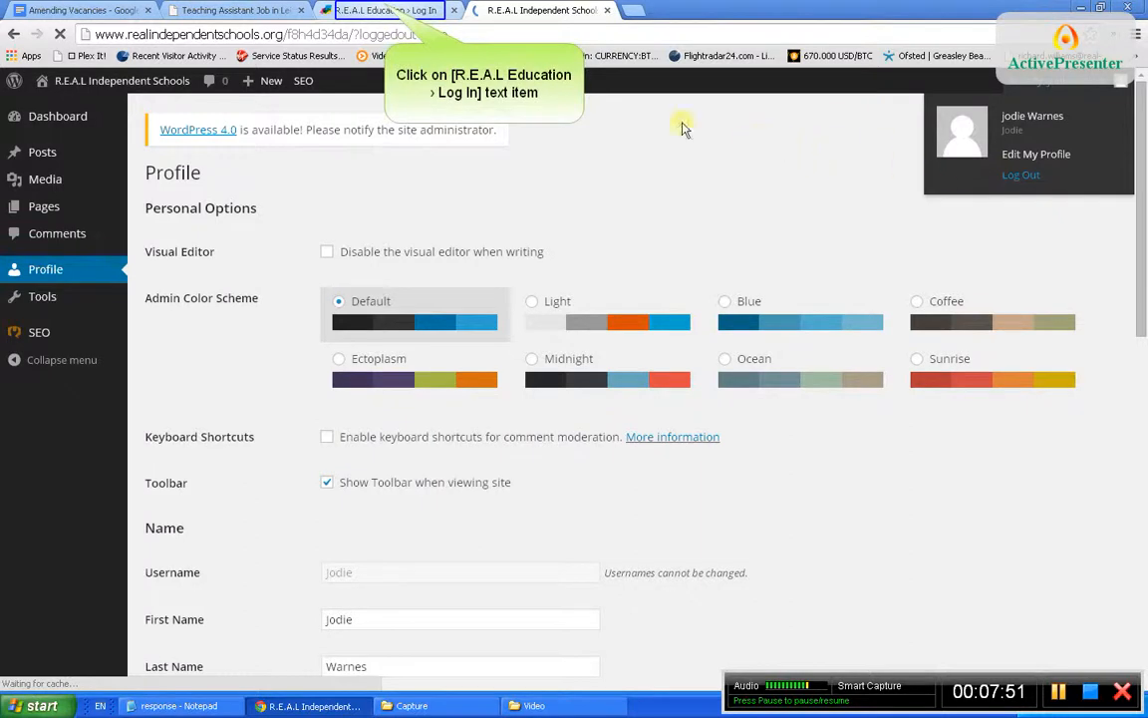
click(432, 16)
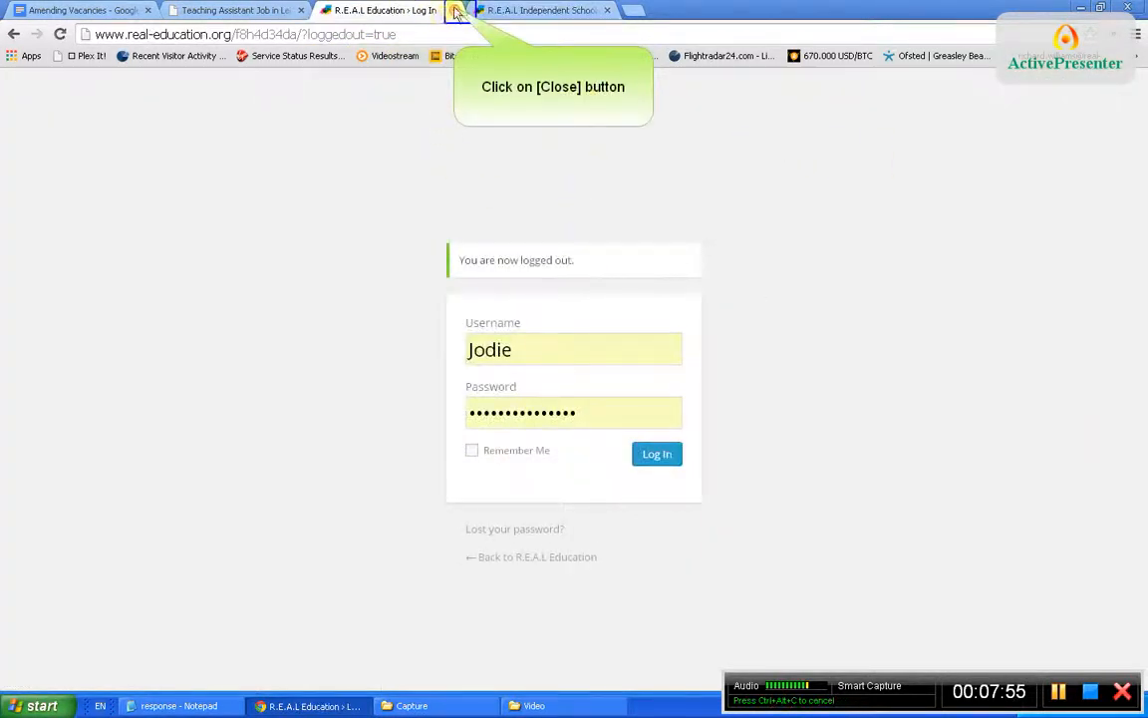
click(454, 11)
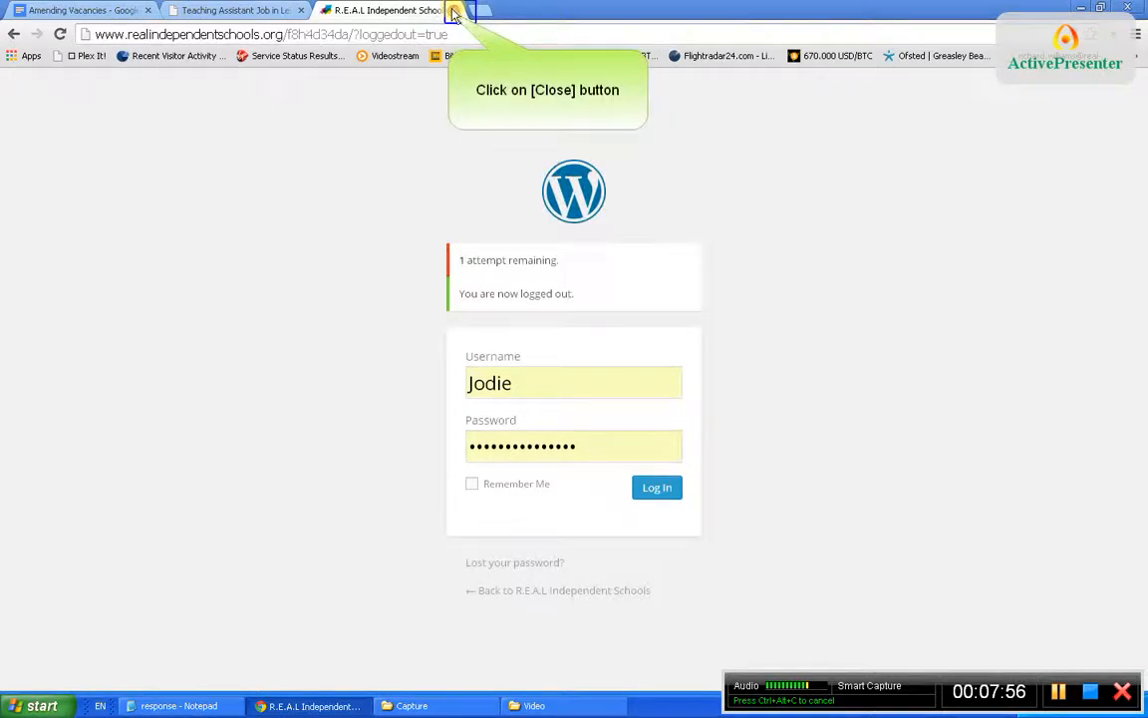